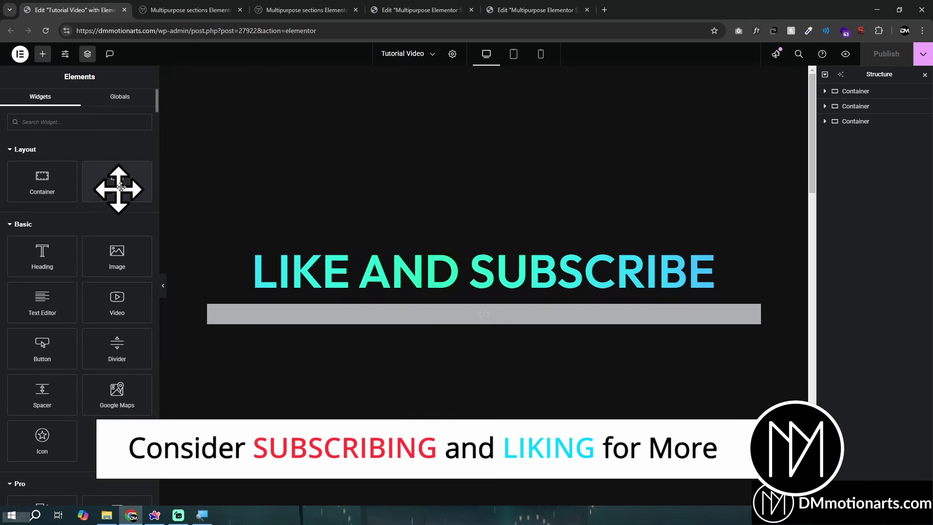
Add a new single-column container between the dark section and the coloured cards, and set its layout to Grid.
scroll(405, 352, down, 5)
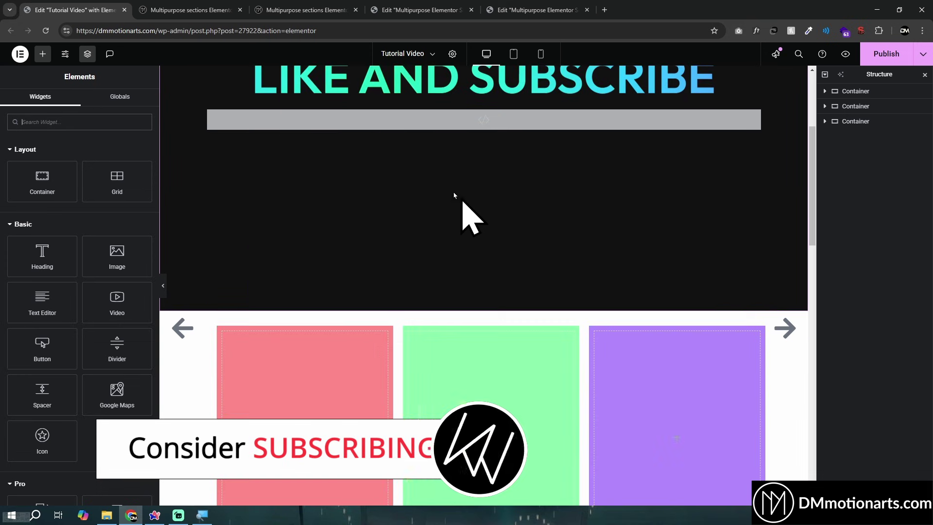
click(471, 210)
click(467, 262)
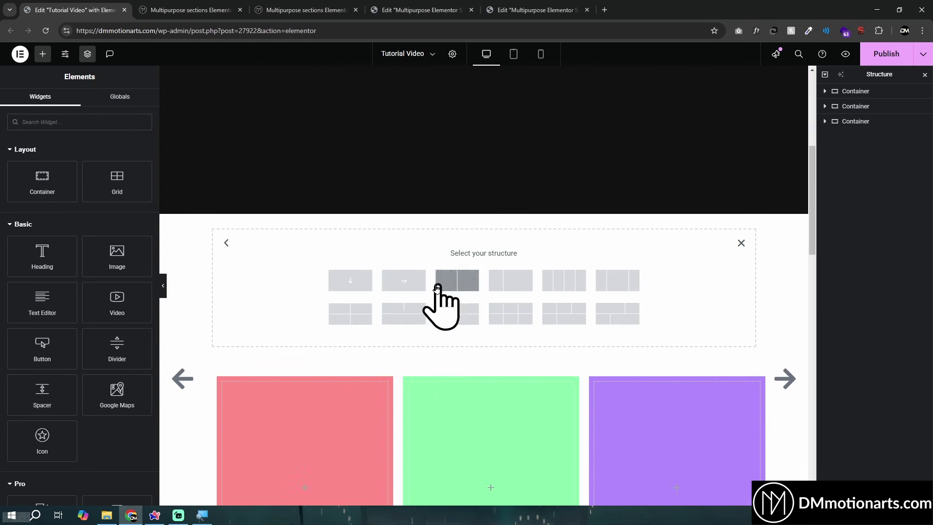
click(360, 276)
click(113, 159)
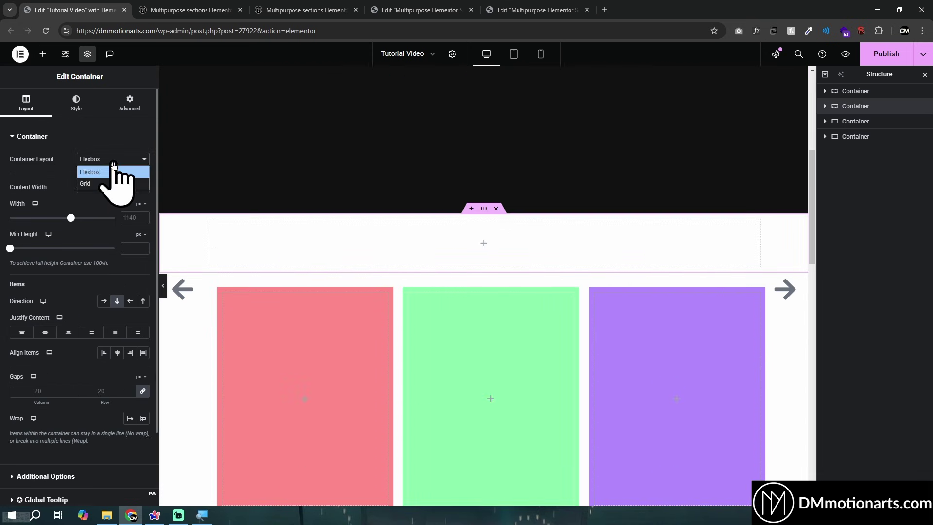
click(113, 178)
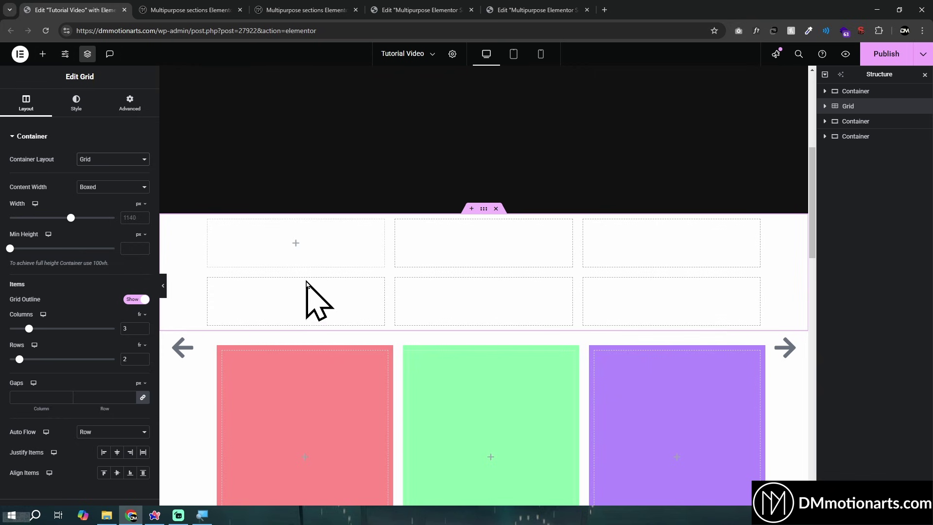
click(111, 162)
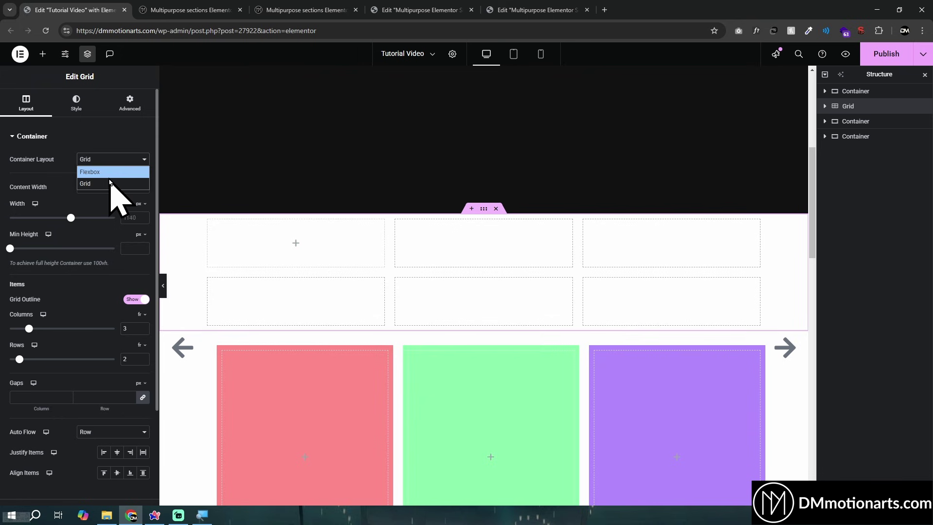
click(104, 183)
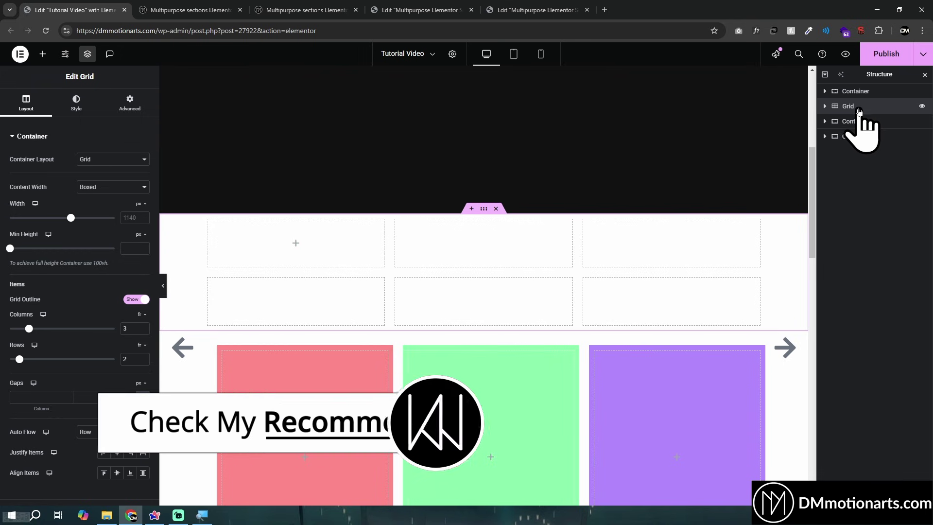
right_click(676, 118)
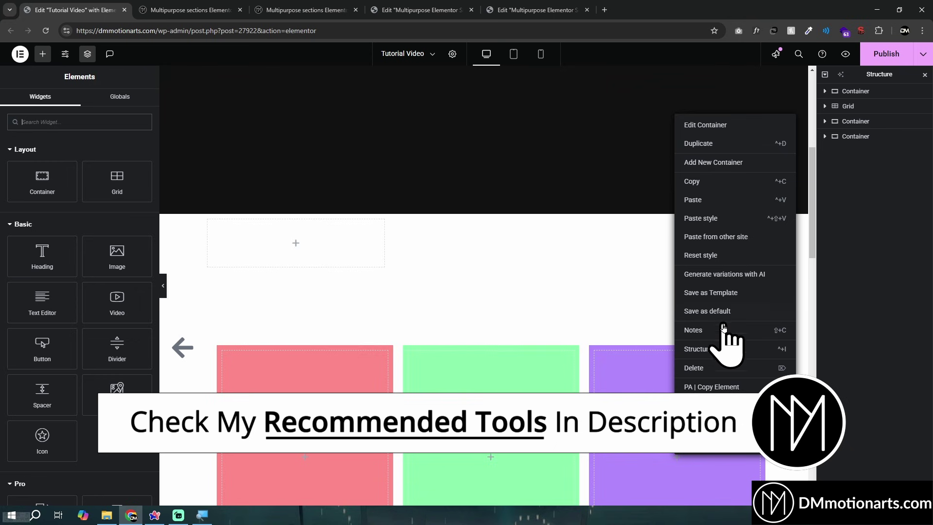
click(652, 157)
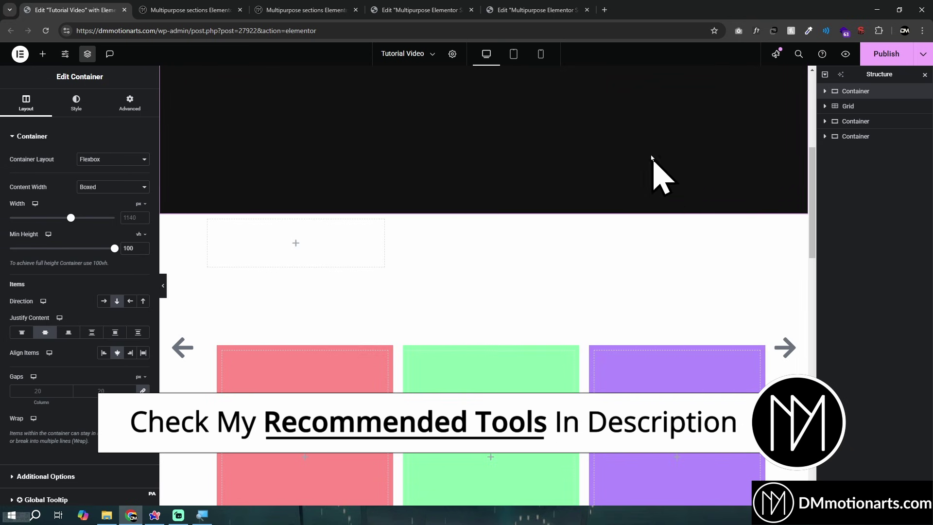
click(847, 106)
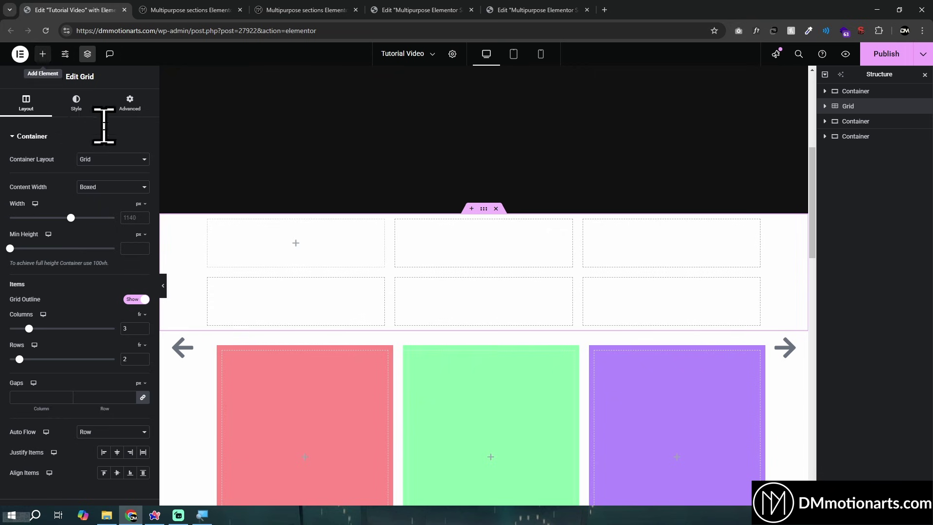
Place an Image widget in the grid's first cell and duplicate it into the second cell.
drag(121, 261, 306, 265)
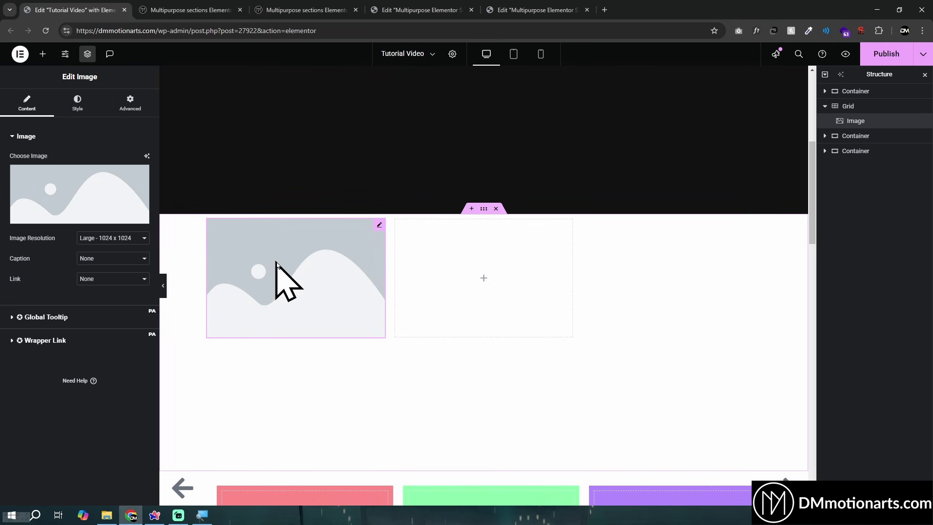
right_click(314, 262)
click(343, 238)
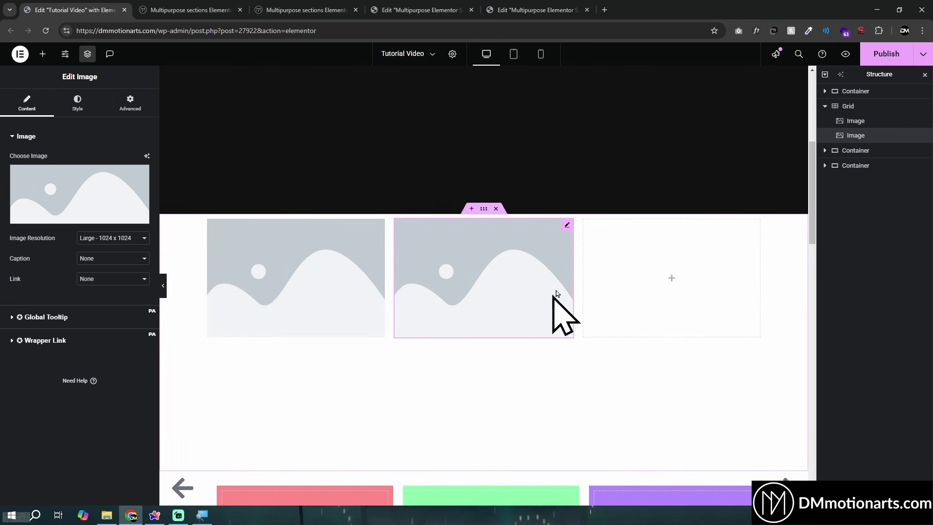
Try a Heading widget in the grid's third cell, and undo both the heading and the image duplication.
click(43, 53)
drag(59, 253, 603, 294)
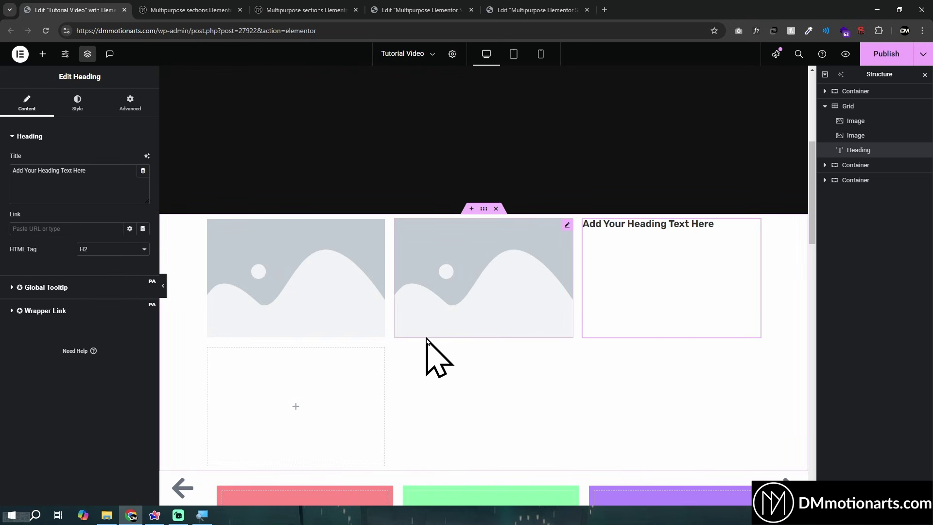
key(ctrl+z)
key(ctrl+z)
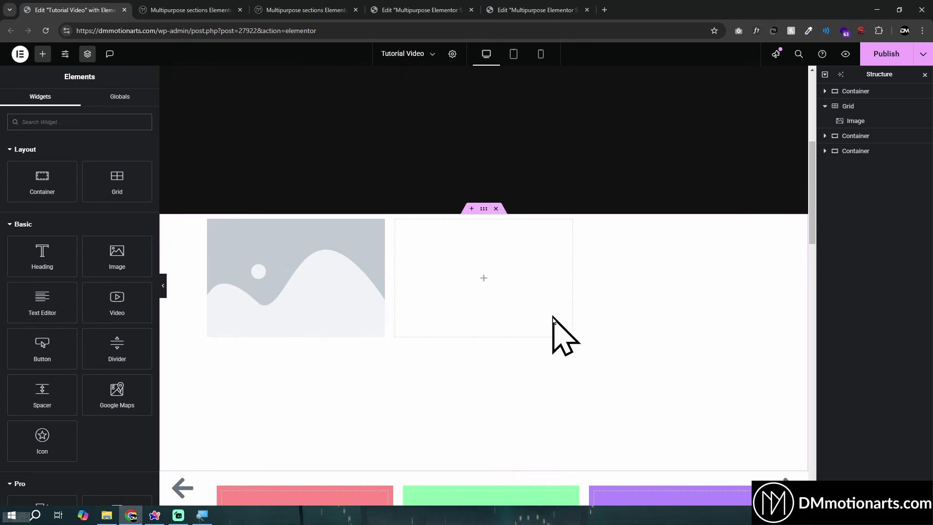
Insert a container in the grid's second cell and fill it with an Image widget and a Heading widget below it.
drag(44, 177, 504, 233)
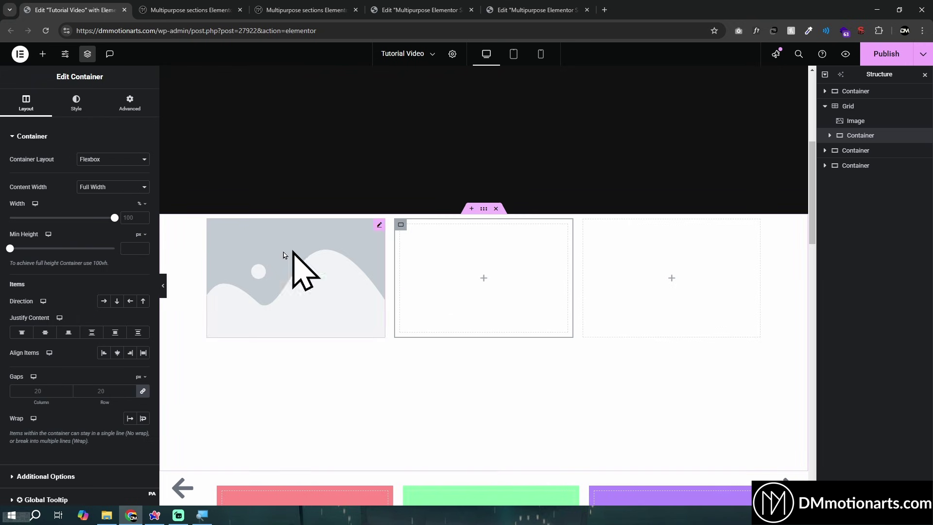
click(42, 55)
drag(119, 255, 437, 272)
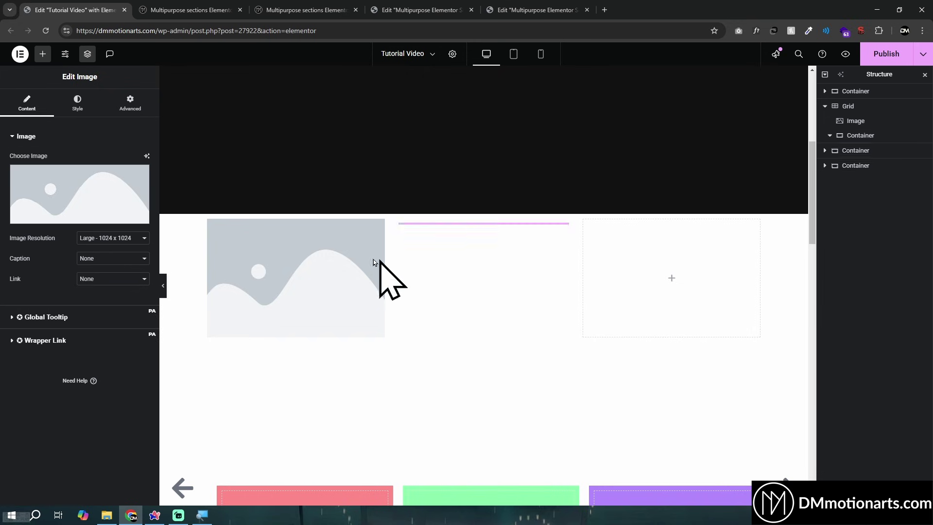
click(43, 54)
drag(54, 252, 477, 308)
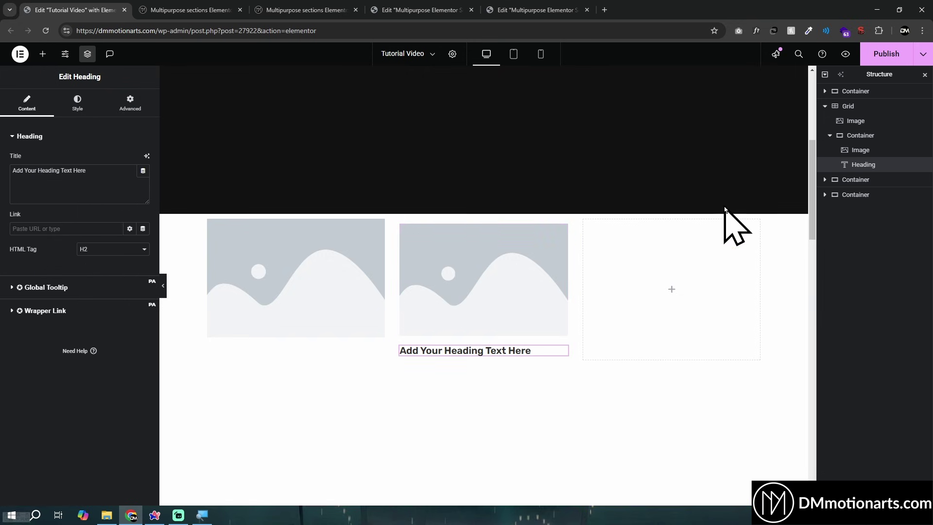
Duplicate the container holding the image and heading into the grid's third cell.
click(834, 139)
click(833, 139)
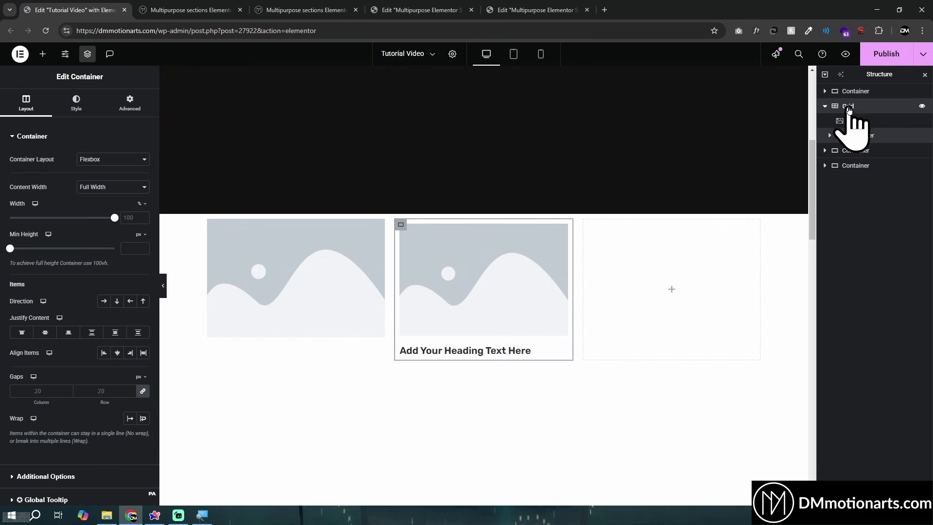
click(851, 122)
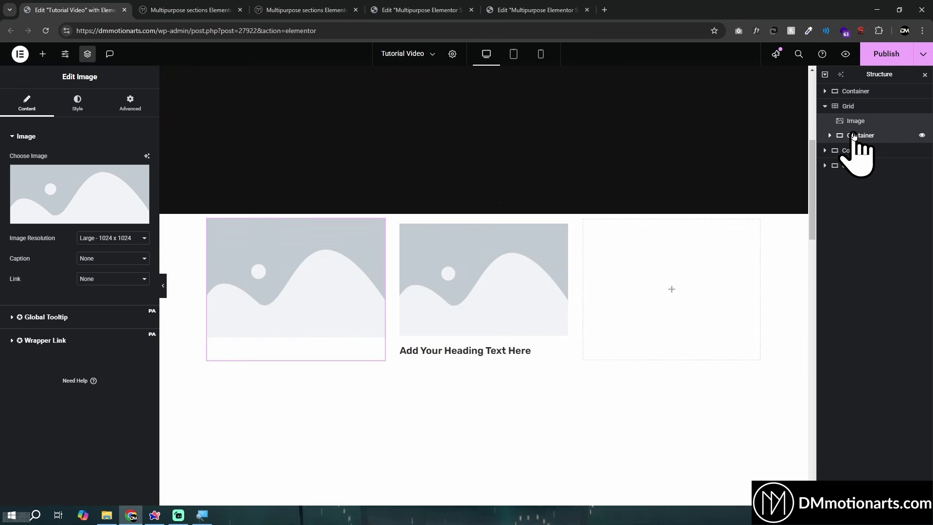
click(855, 136)
click(860, 137)
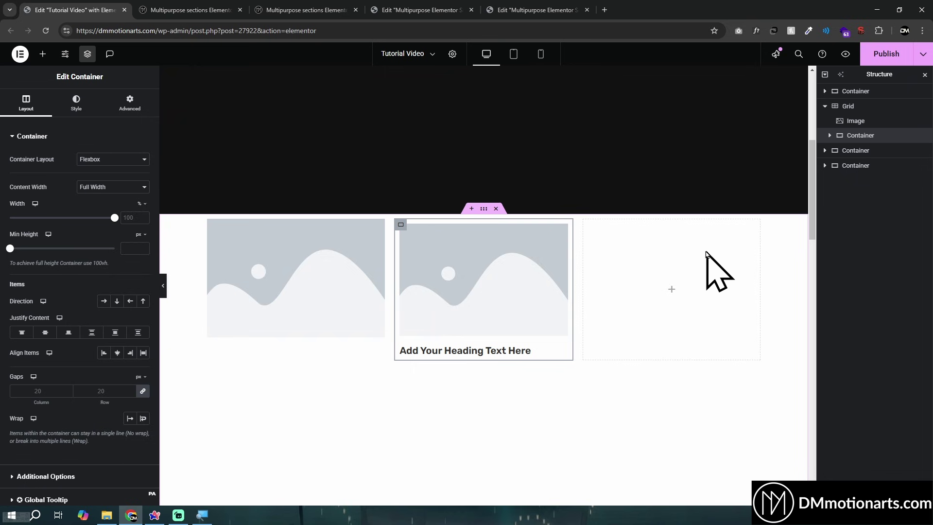
right_click(857, 136)
click(848, 161)
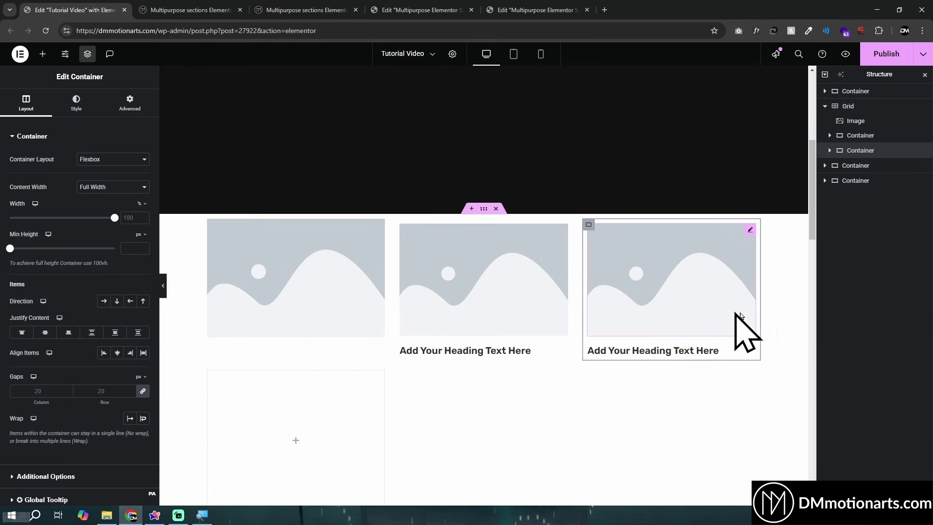
Place a Video widget in the first cell of the grid's second row.
click(859, 112)
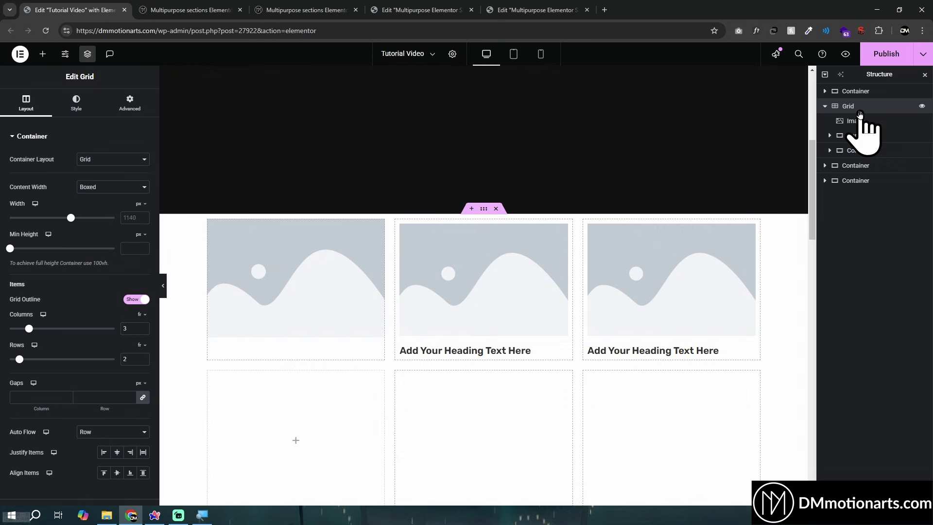
click(42, 54)
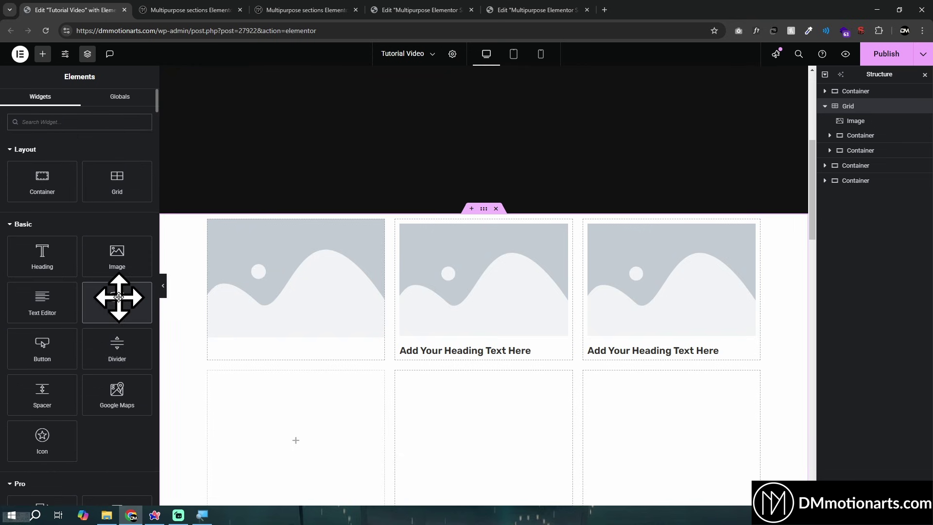
drag(117, 298, 296, 432)
scroll(311, 301, down, 2)
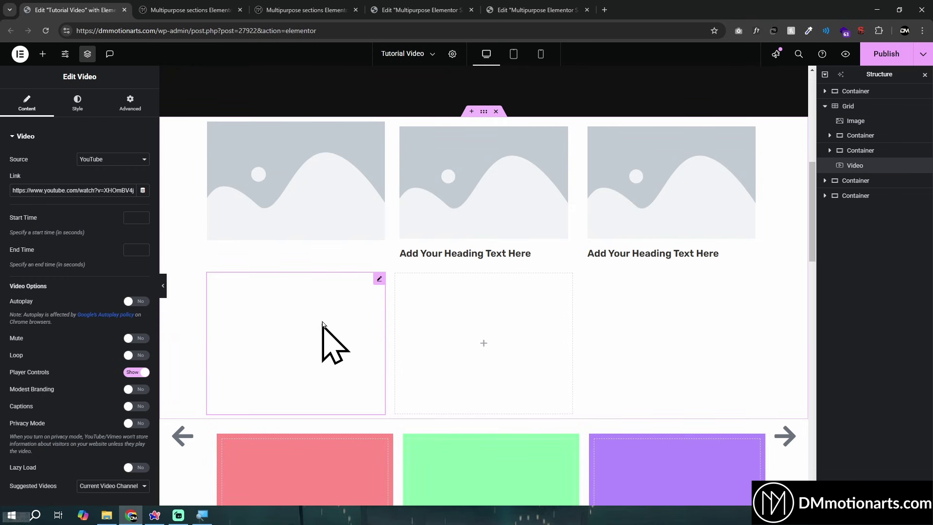
scroll(323, 374, up, 1)
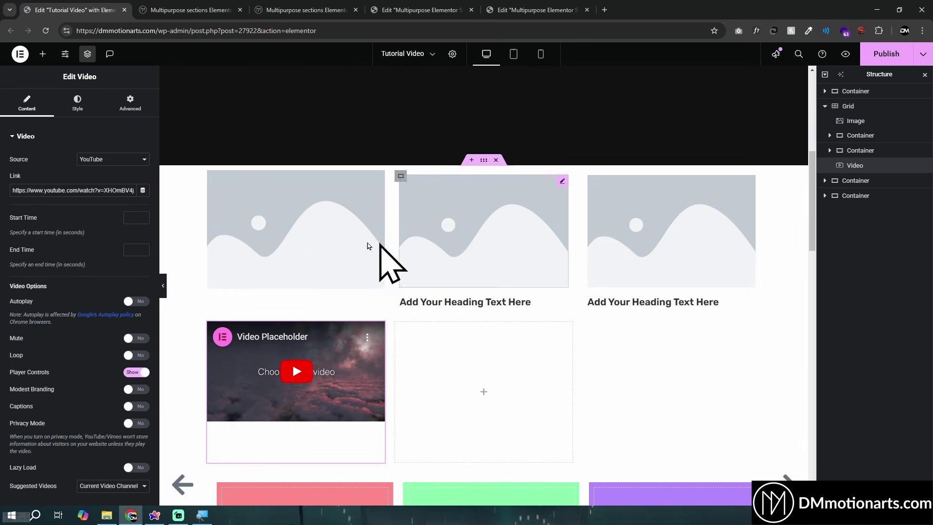
Delete all the widgets and containers inside the grid.
key(Delete)
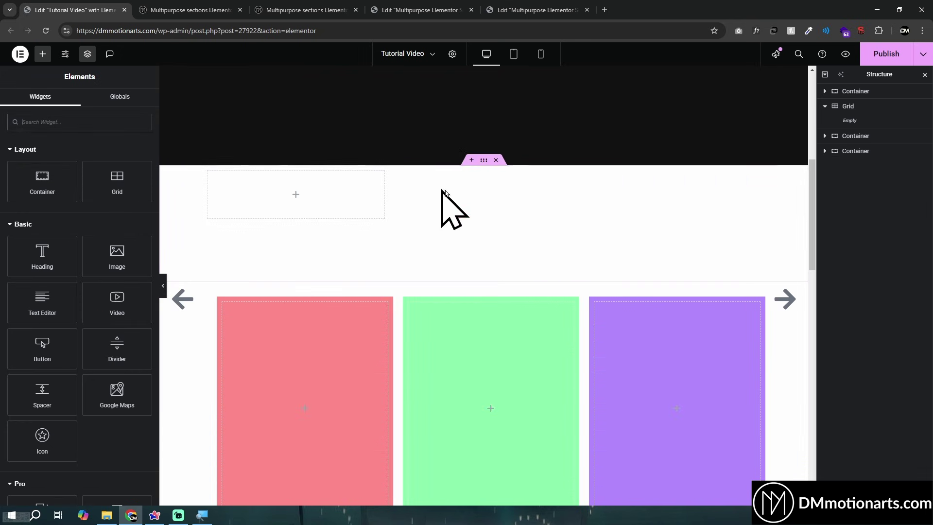
mouse_move(484, 160)
mouse_down()
mouse_move(493, 177)
mouse_move(481, 166)
mouse_up()
Set the empty grid to 3 rows with a minimum height of 815 px.
click(847, 106)
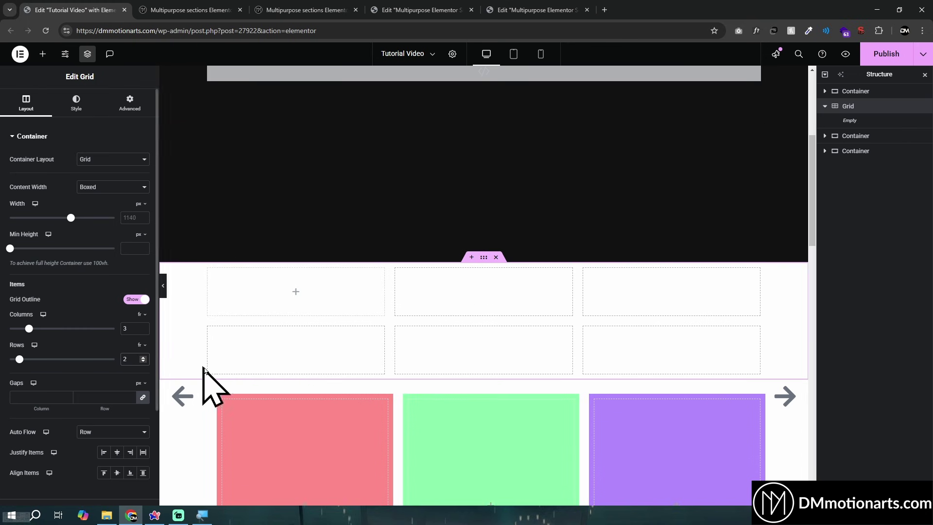
text(3)
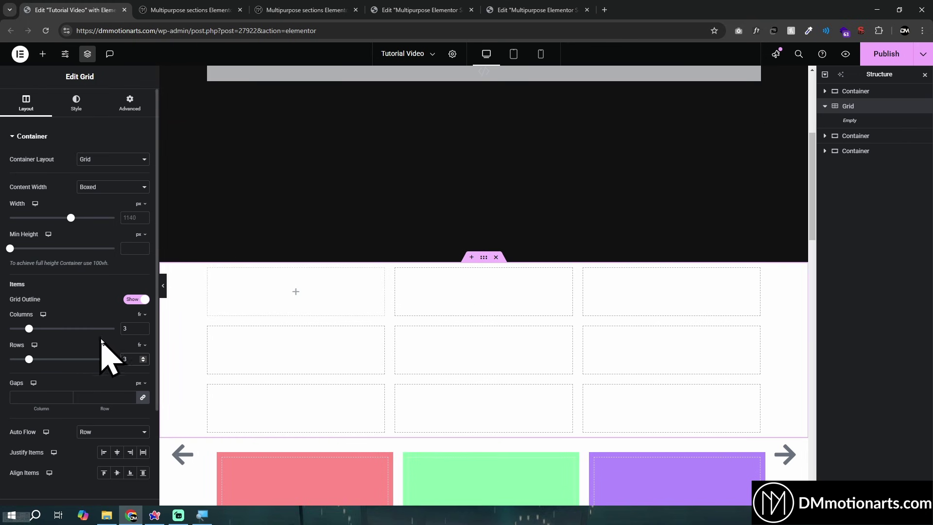
drag(10, 248, 69, 247)
scroll(350, 296, down, 4)
scroll(357, 286, up, 2)
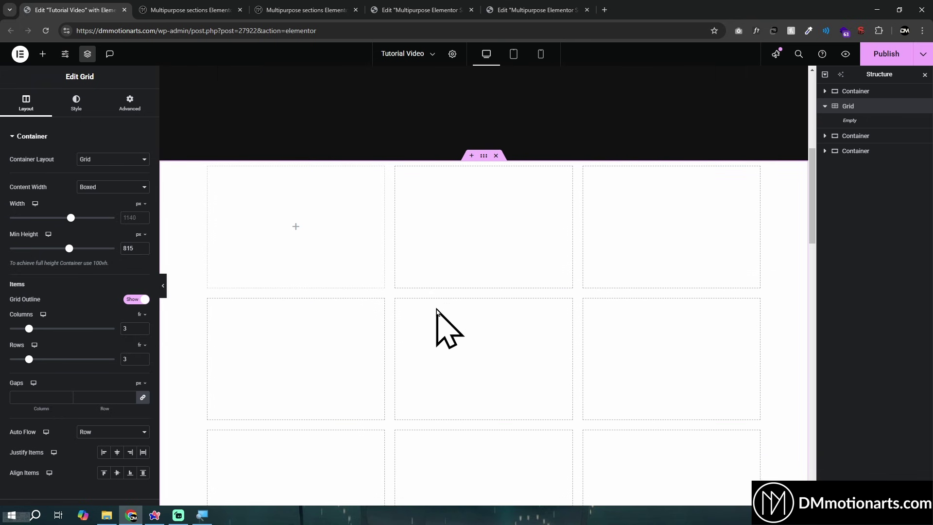
scroll(437, 318, down, 2)
scroll(369, 209, up, 1)
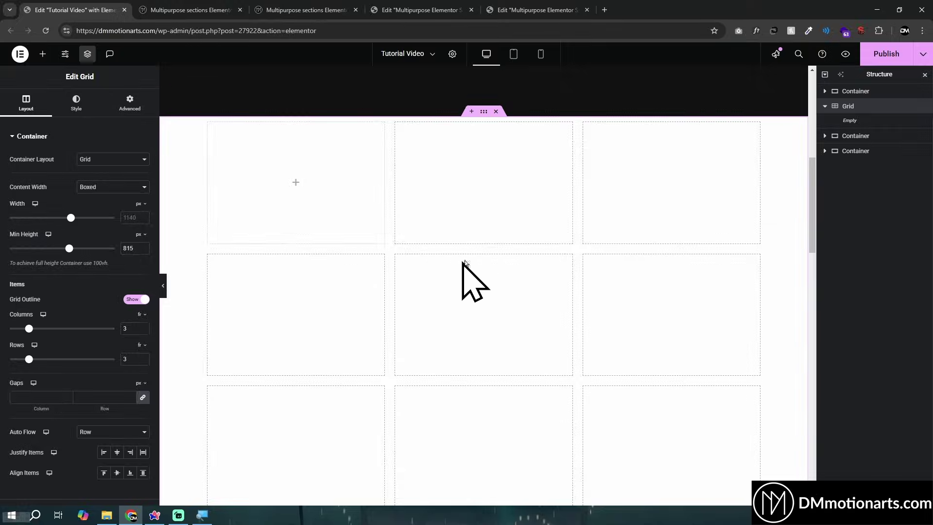
Review the product page of the free Multipurpose sections Elementor template #1 and the site's Products categories.
click(188, 10)
drag(614, 153, 843, 166)
click(843, 167)
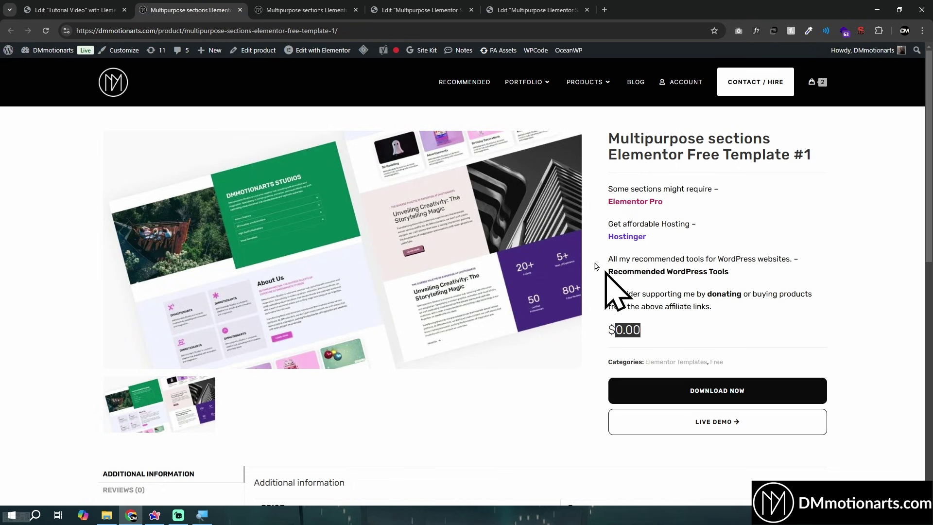
key(ctrl+Tab)
click(203, 10)
mouse_move(601, 103)
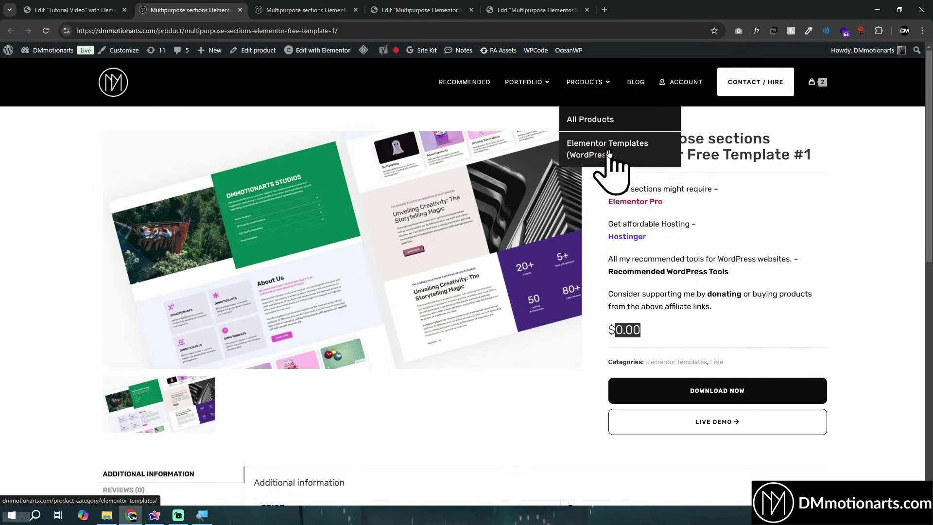
Copy the first feature card of the About Us section in the Multipurpose template's editor and paste it into the Tutorial Video grid's first cell.
click(379, 9)
scroll(292, 306, up, 10)
scroll(322, 331, down, 5)
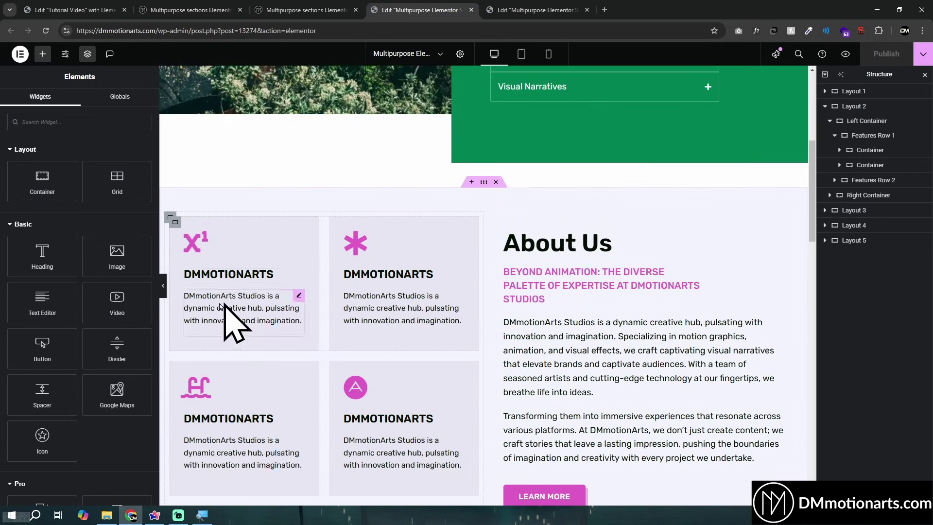
right_click(173, 230)
click(185, 232)
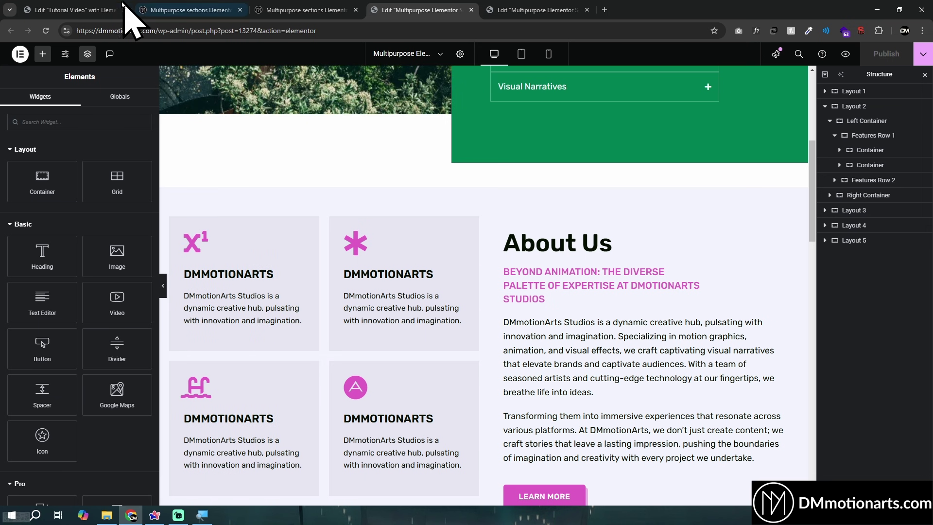
click(73, 10)
right_click(248, 166)
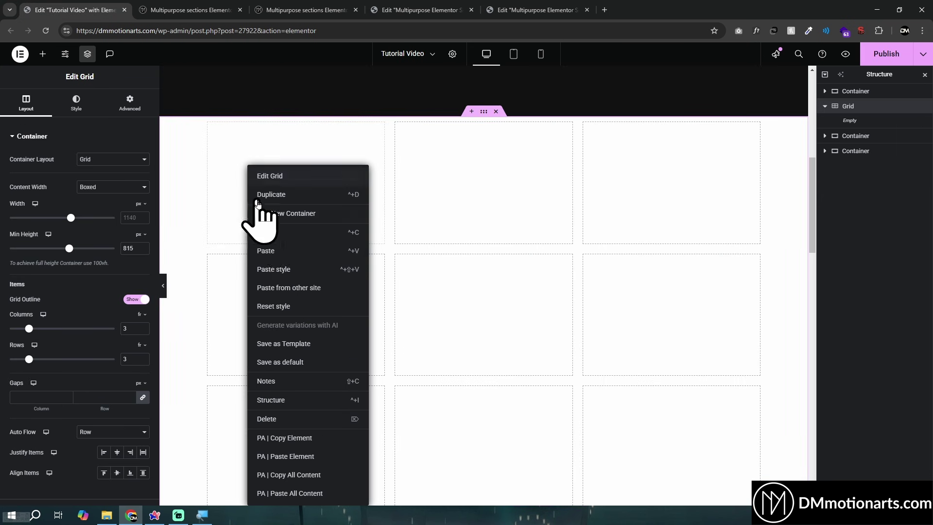
click(271, 252)
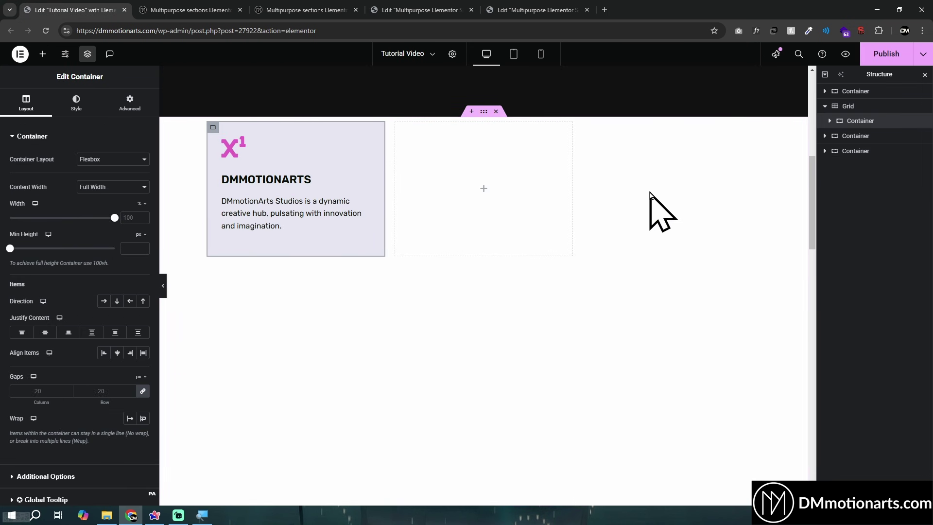
Copy the 3D Modelling card with the red portrait from the other Multipurpose template's editor and paste it into the Tutorial Video grid's second cell.
click(535, 9)
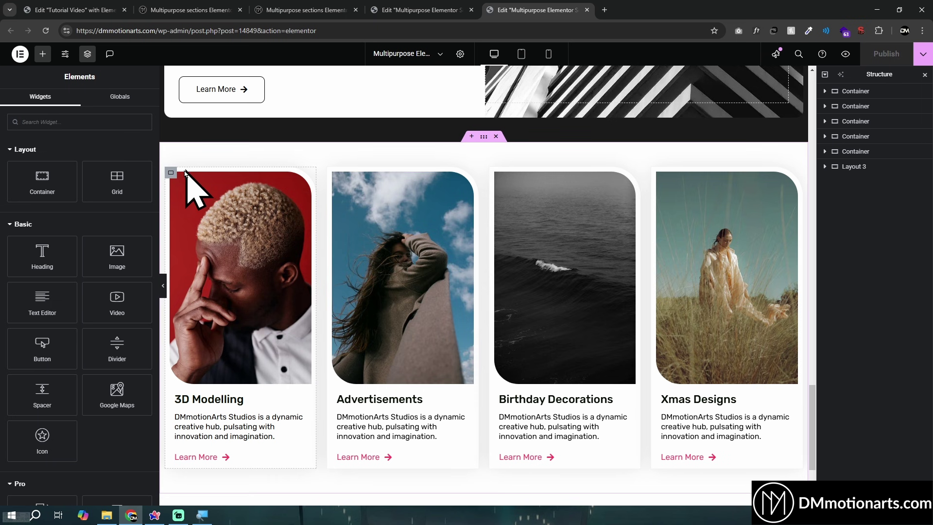
right_click(177, 174)
click(193, 231)
click(73, 10)
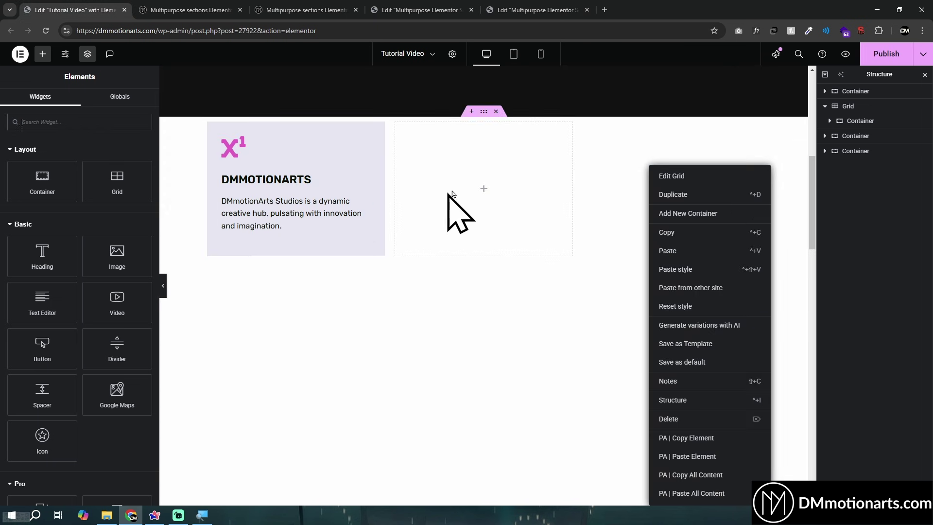
right_click(476, 219)
click(492, 250)
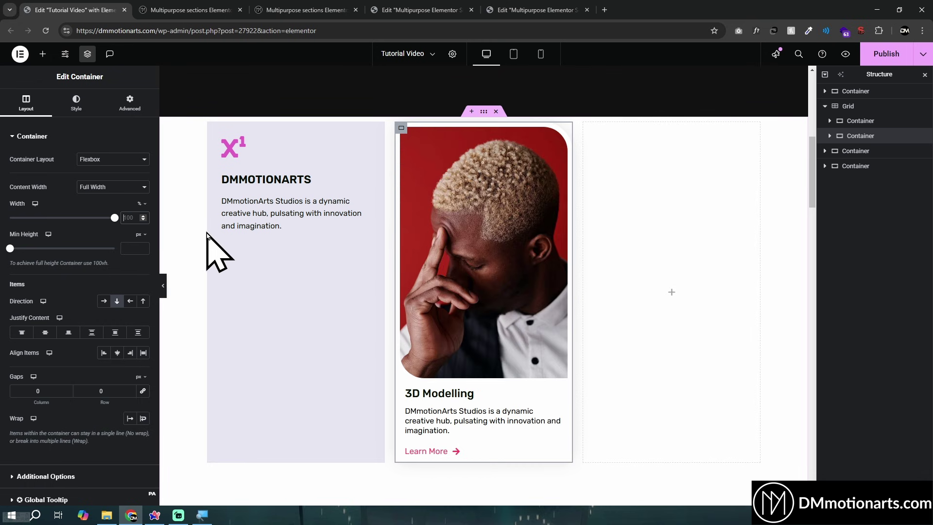
Fill the next three grid cells with the Forward-Thinking Solutions, Crafting Tomorrow's Solutions Today and ghost-image 3D Modelling cards copied from the templates.
click(534, 11)
scroll(484, 311, down, 3)
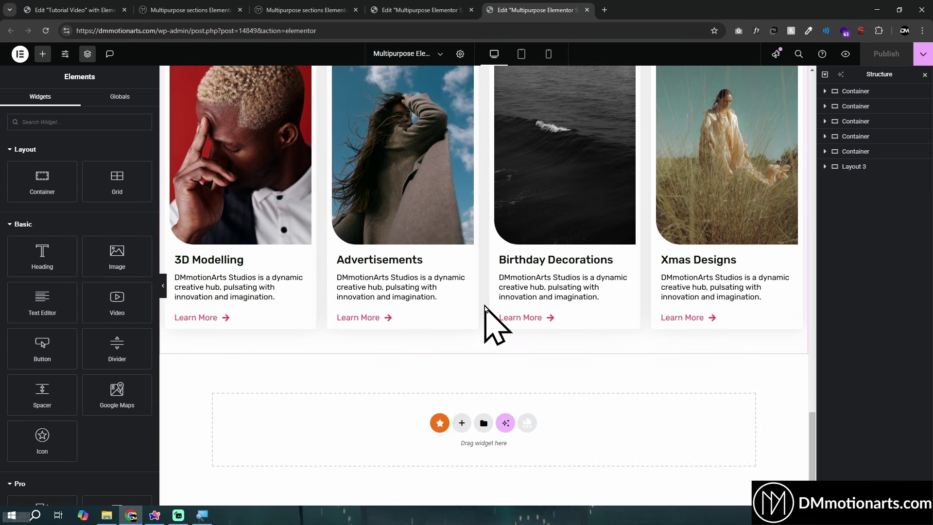
key(ctrl+1)
scroll(248, 301, up, 4)
scroll(288, 270, up, 2)
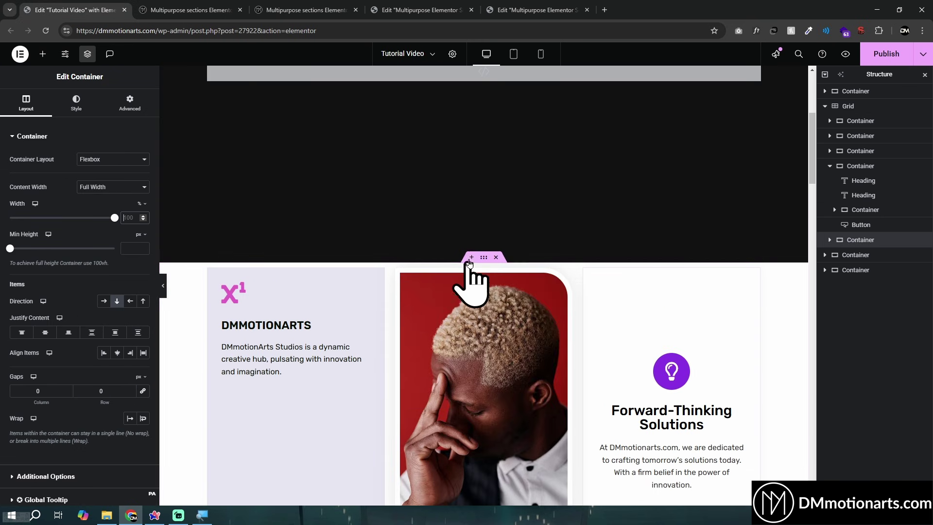
Set the grid container to 4 columns.
click(482, 262)
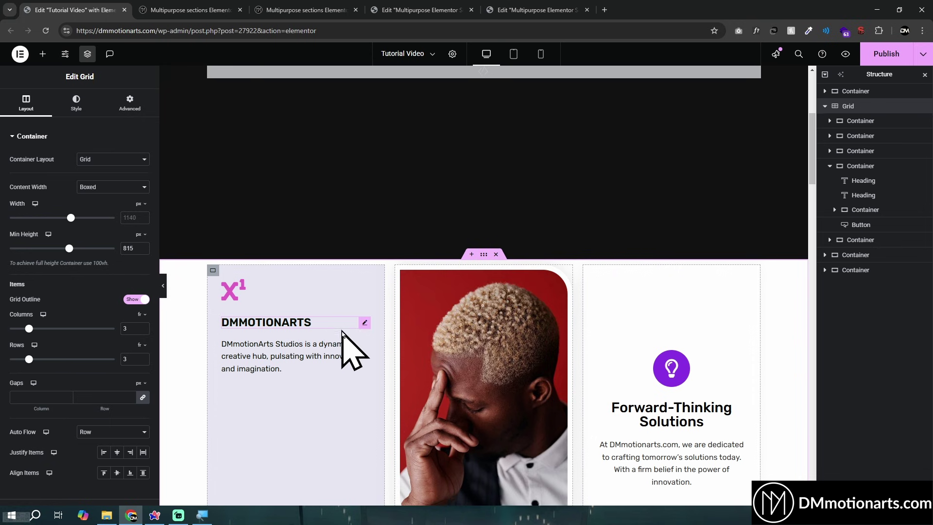
scroll(350, 349, down, 3)
scroll(68, 260, down, 2)
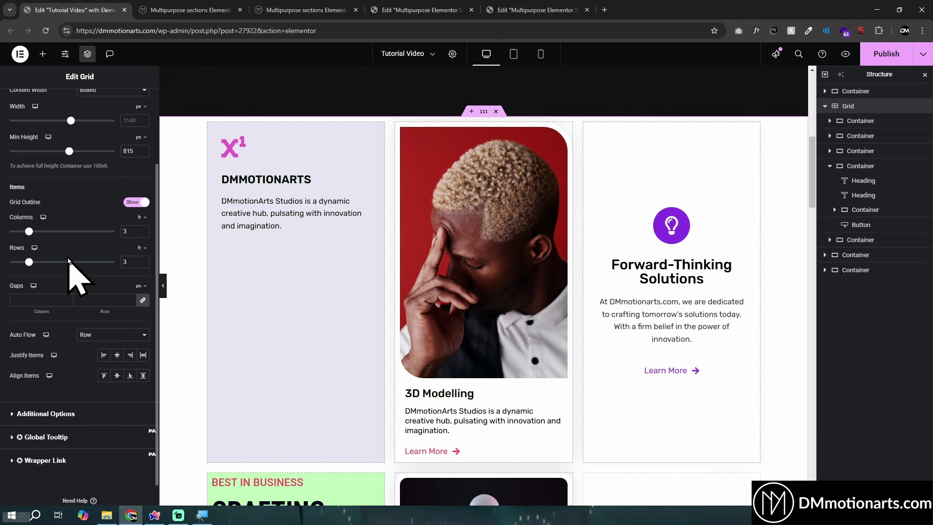
double_click(124, 232)
text(4)
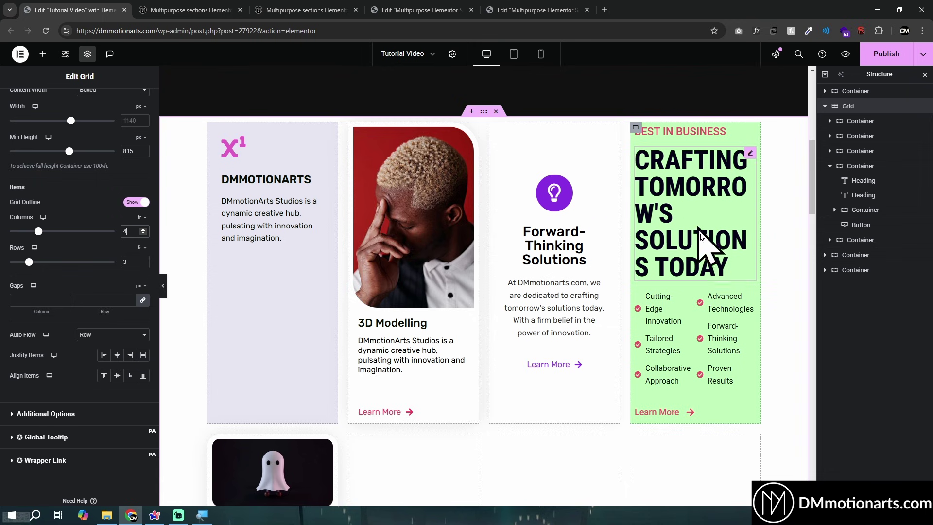
Examine how the cards and empty cells are arranged across the rows of the four-column grid.
scroll(288, 369, down, 2)
scroll(295, 399, down, 7)
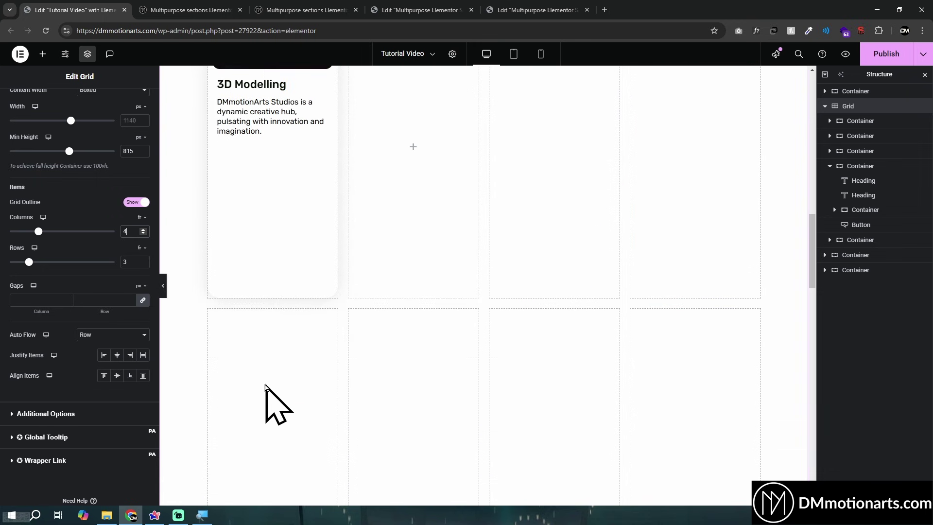
scroll(277, 402, up, 8)
scroll(340, 296, down, 13)
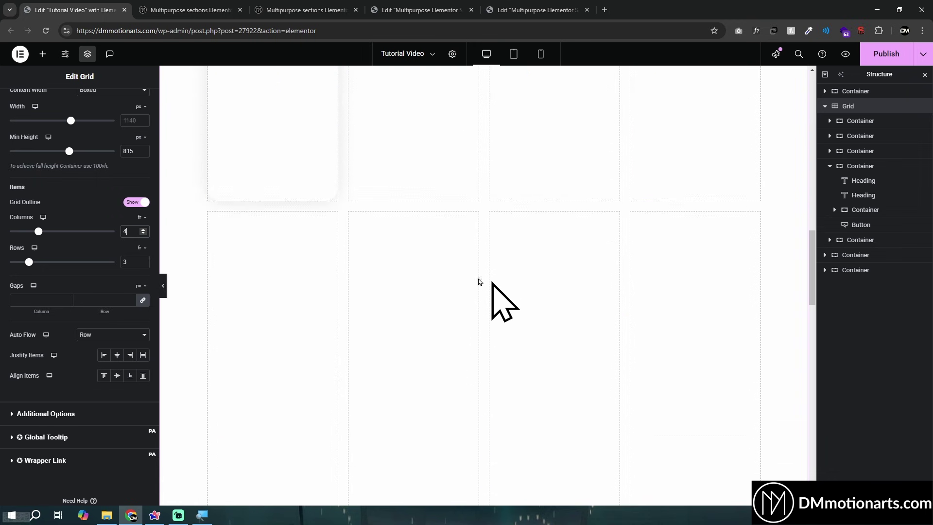
scroll(399, 360, up, 4)
scroll(396, 388, up, 9)
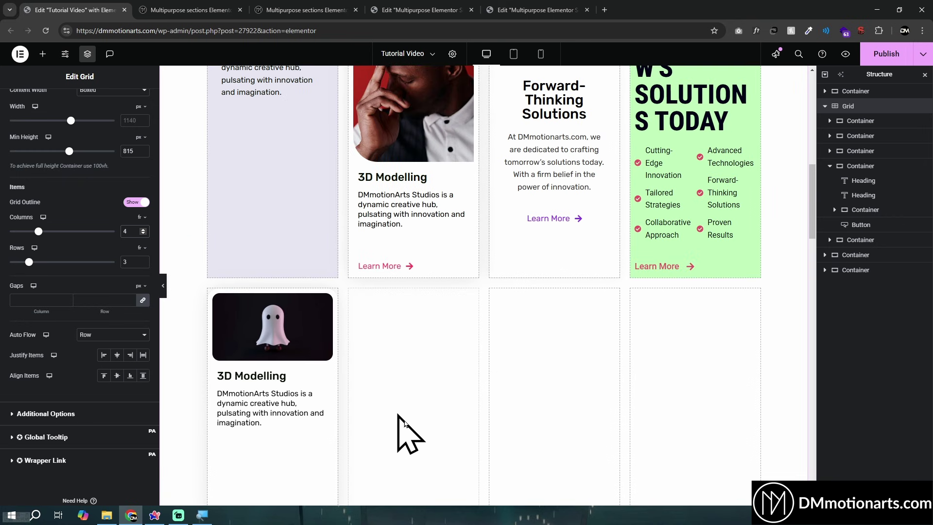
scroll(454, 410, down, 1)
scroll(470, 386, up, 3)
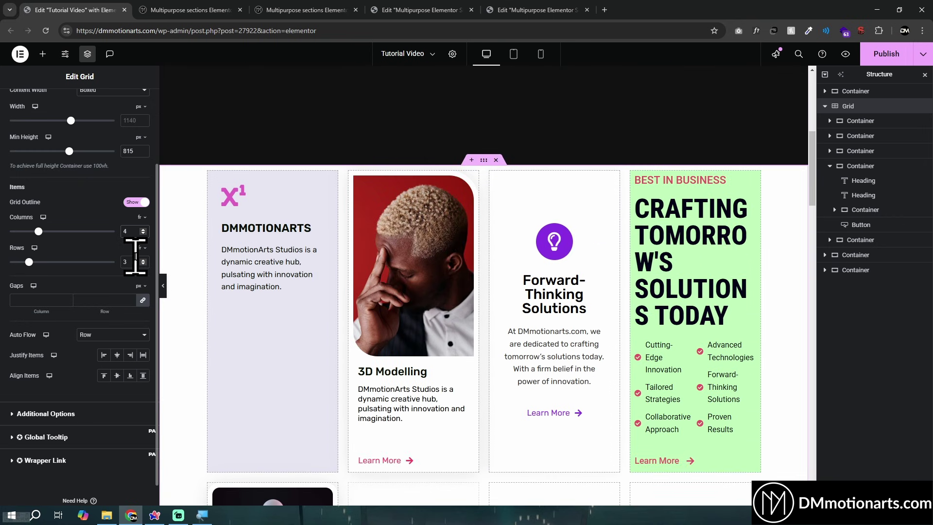
Try 6 columns for the grid and return it to 3 columns.
key(BackSpace)
text(6)
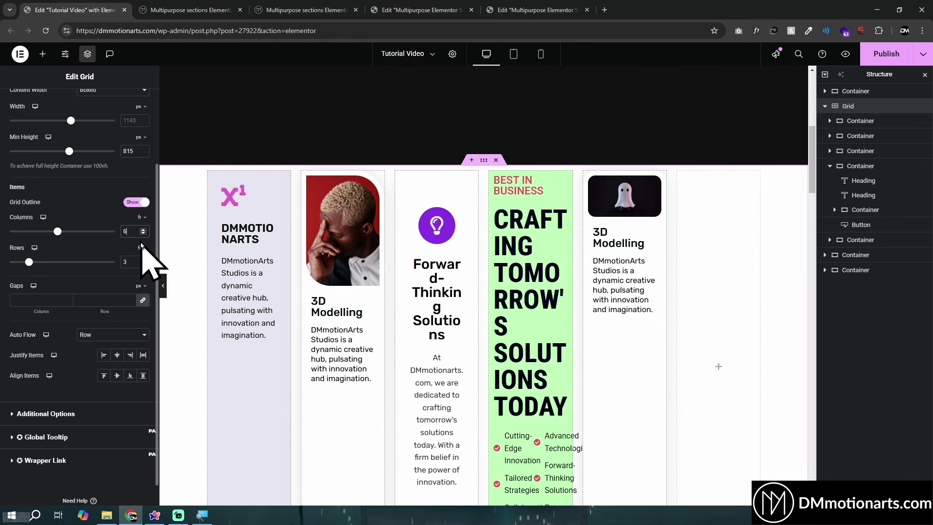
key(BackSpace)
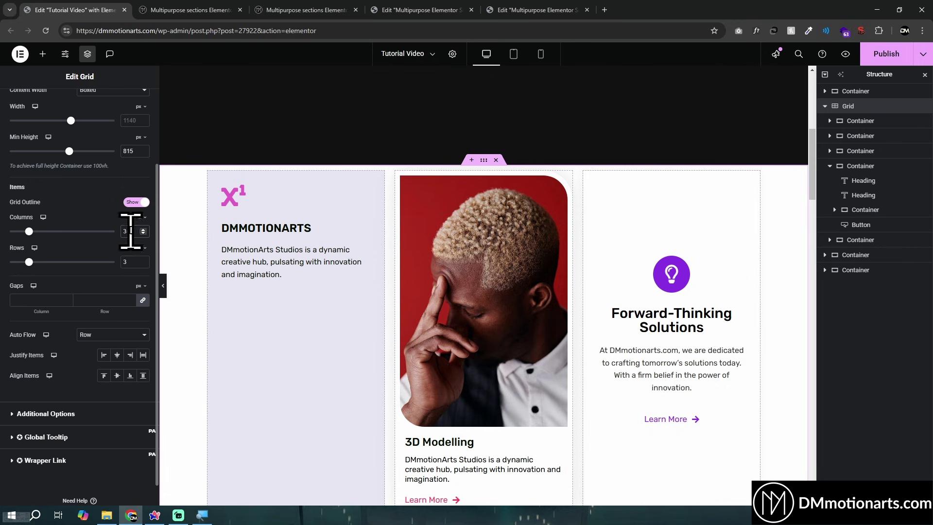
scroll(281, 183, down, 2)
scroll(583, 268, down, 3)
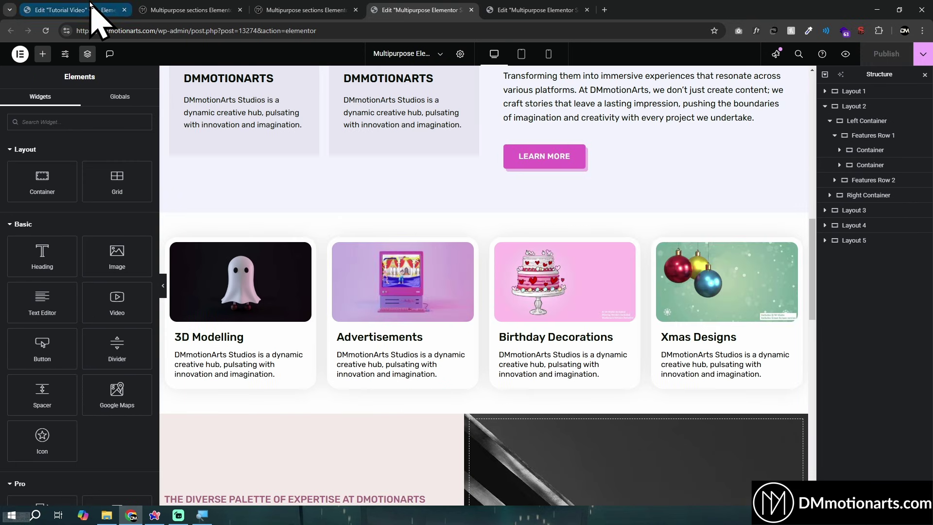
click(95, 10)
scroll(398, 407, down, 2)
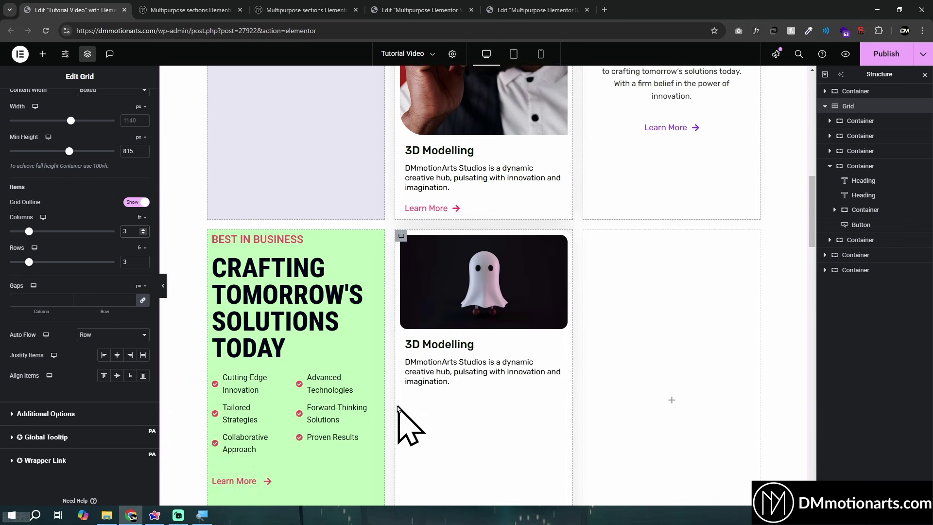
scroll(397, 407, up, 5)
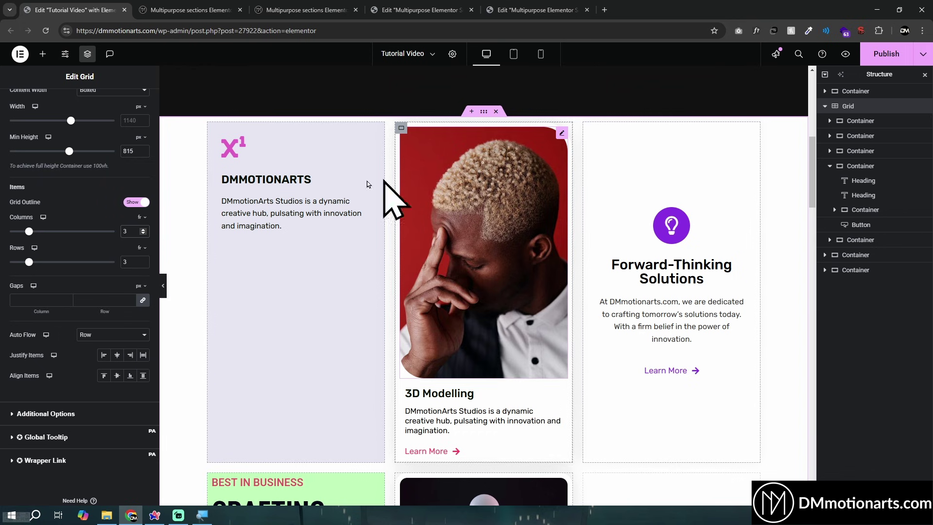
Set the Column Span and Row Span of the DMMOTIONARTS card's container in the first grid cell to 1.
click(211, 129)
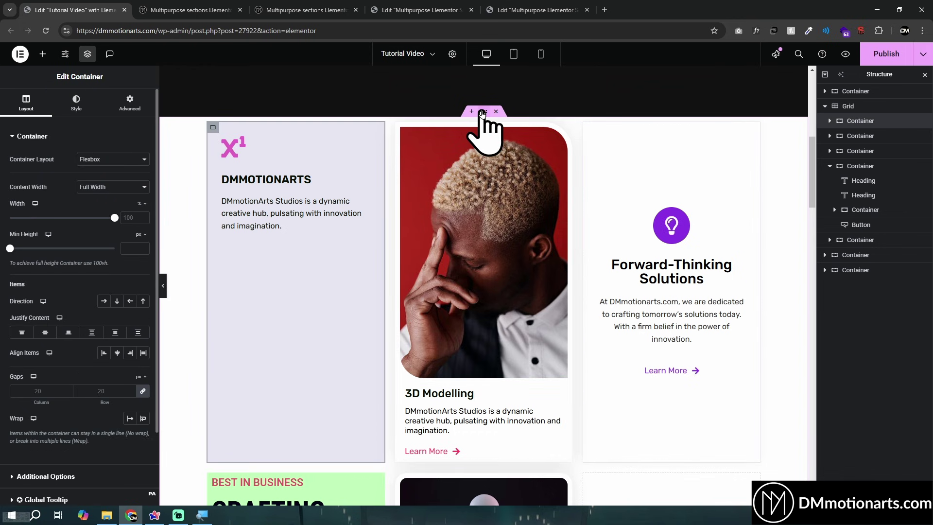
click(483, 111)
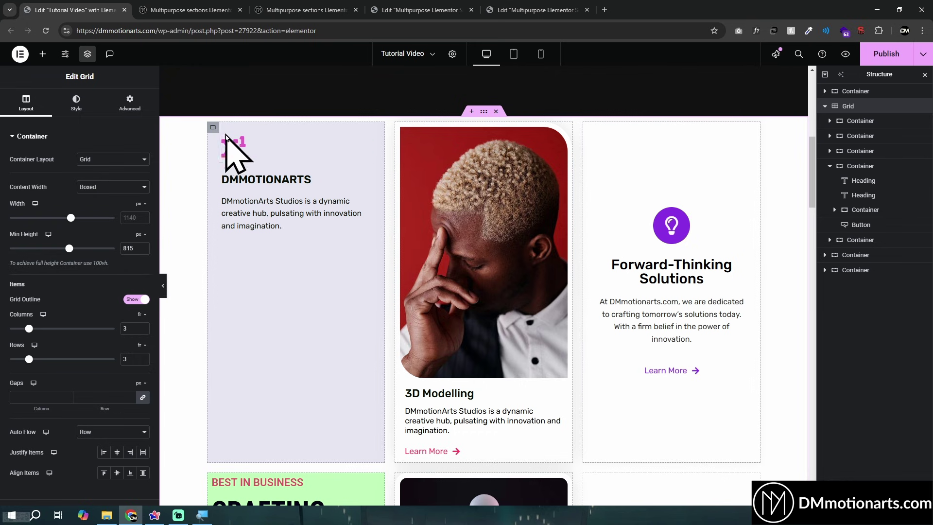
click(214, 129)
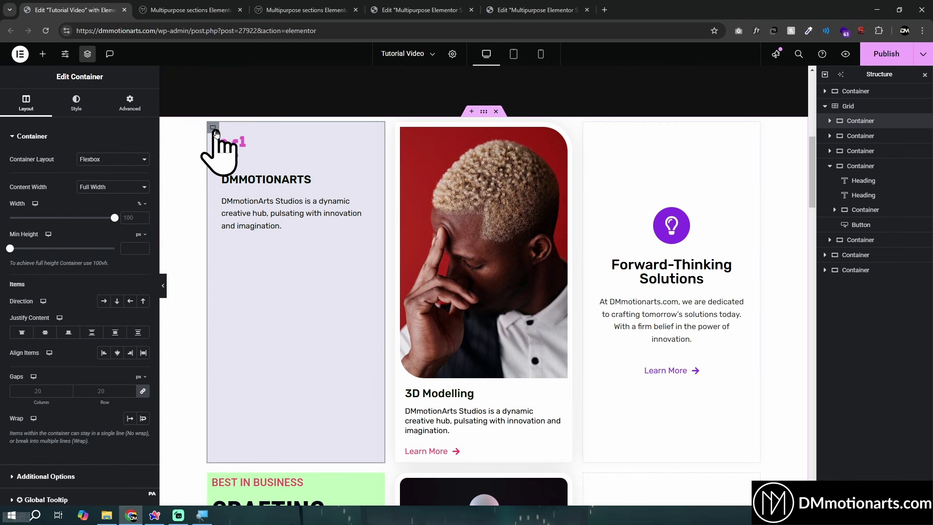
click(131, 109)
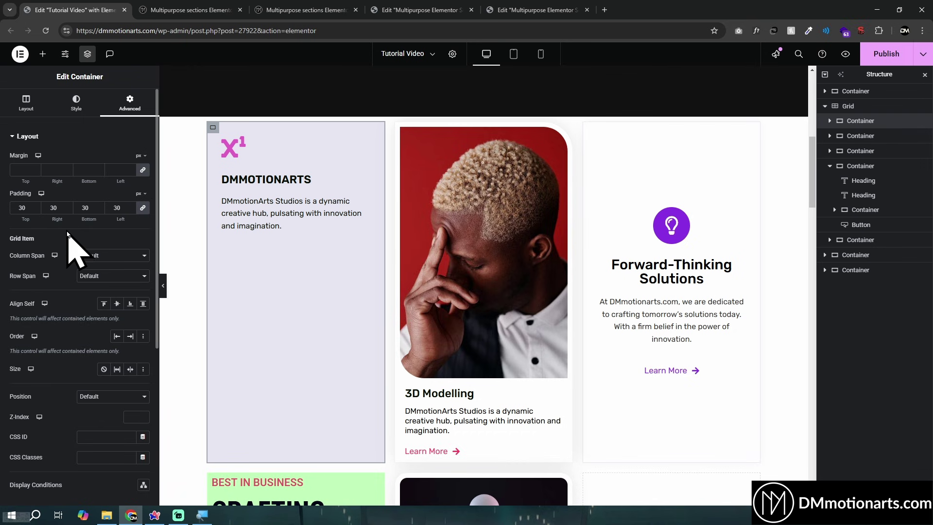
click(124, 255)
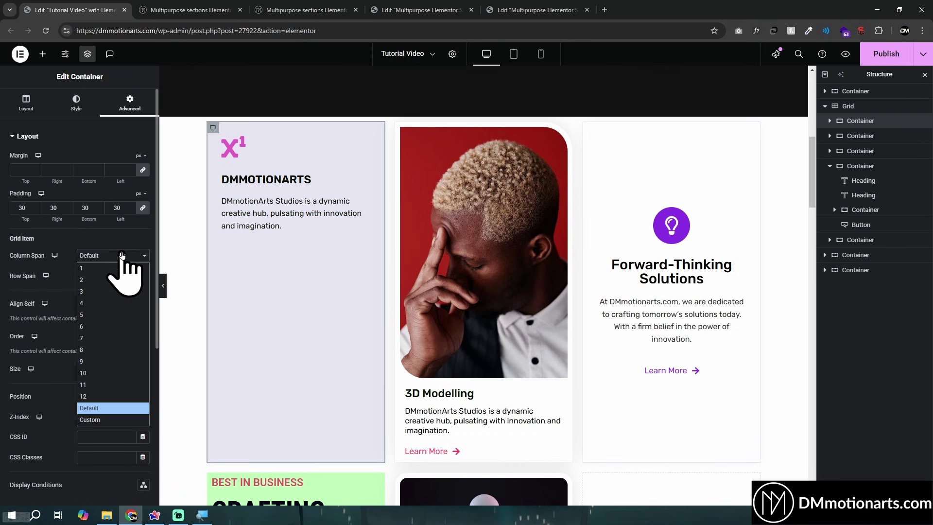
click(97, 268)
click(112, 276)
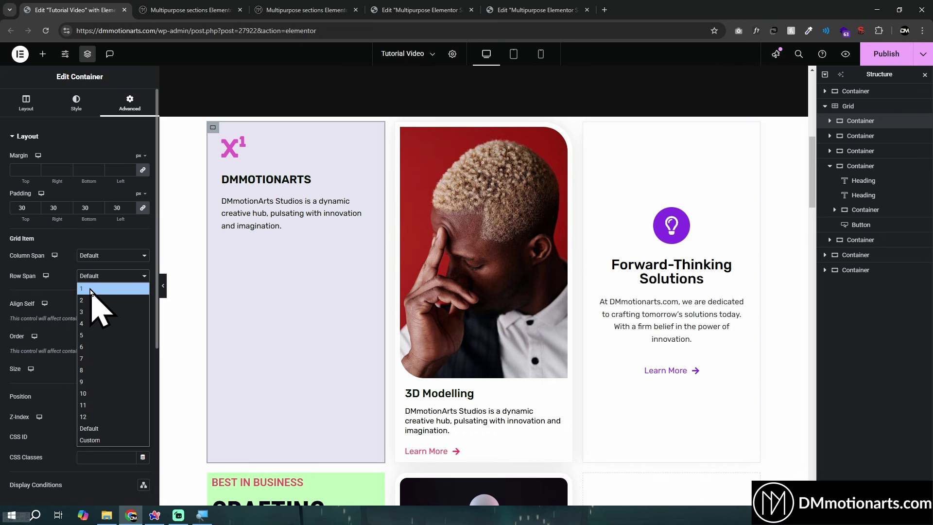
click(93, 260)
click(97, 268)
click(112, 275)
click(97, 289)
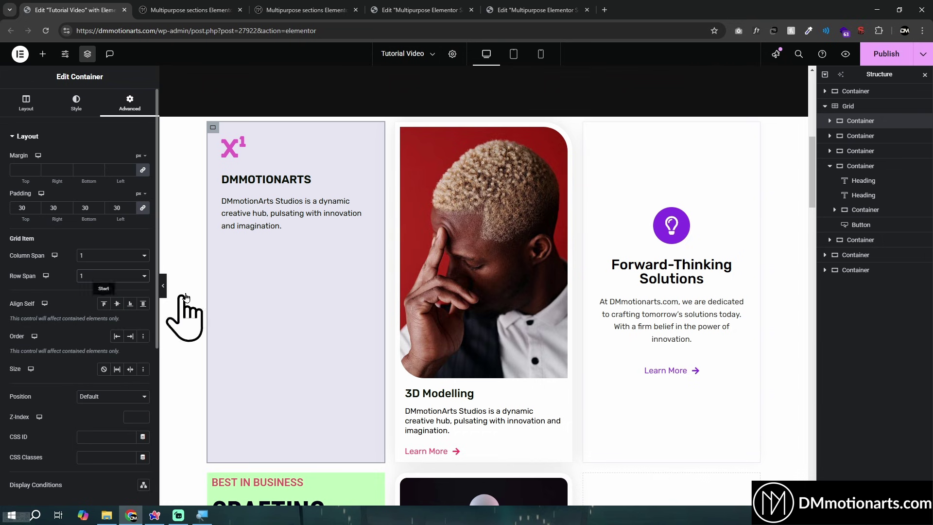
Set the DMMOTIONARTS card's Column Span to 2 and check the resulting card arrangement.
click(92, 255)
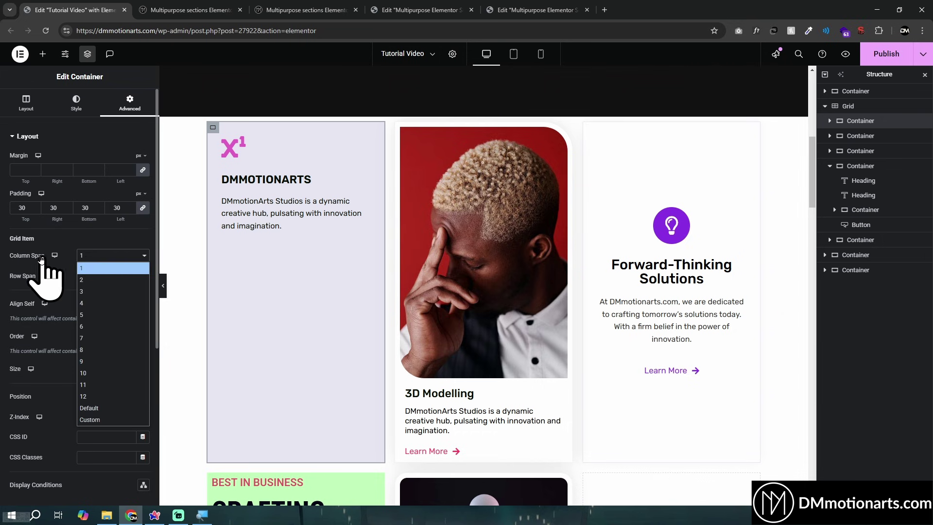
click(89, 280)
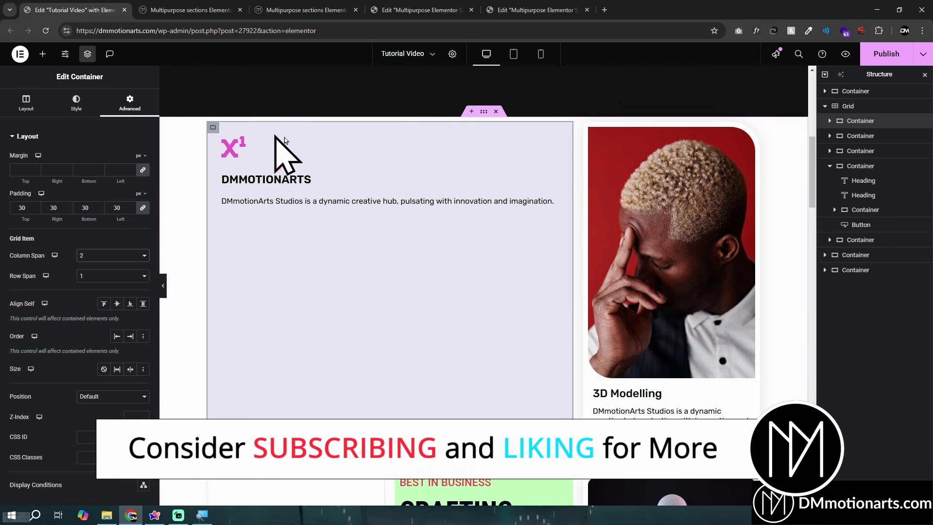
scroll(535, 333, down, 7)
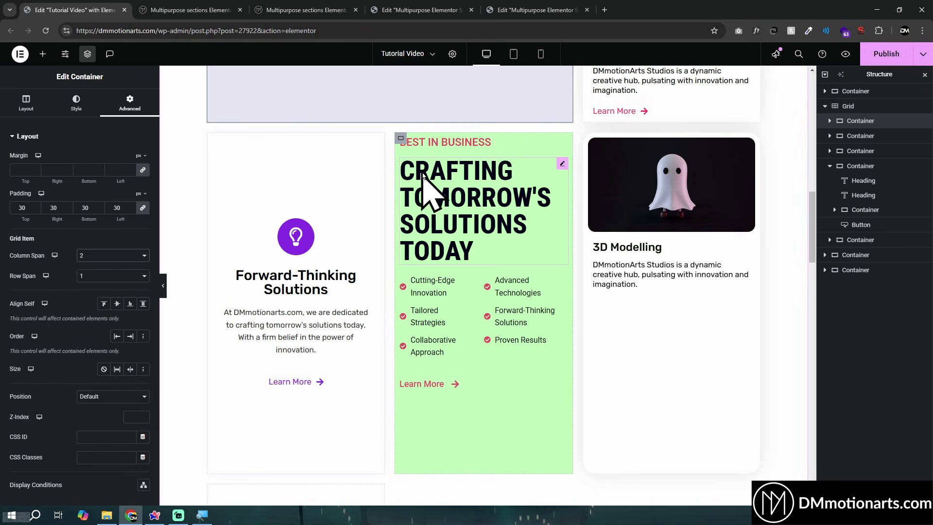
scroll(419, 150, up, 5)
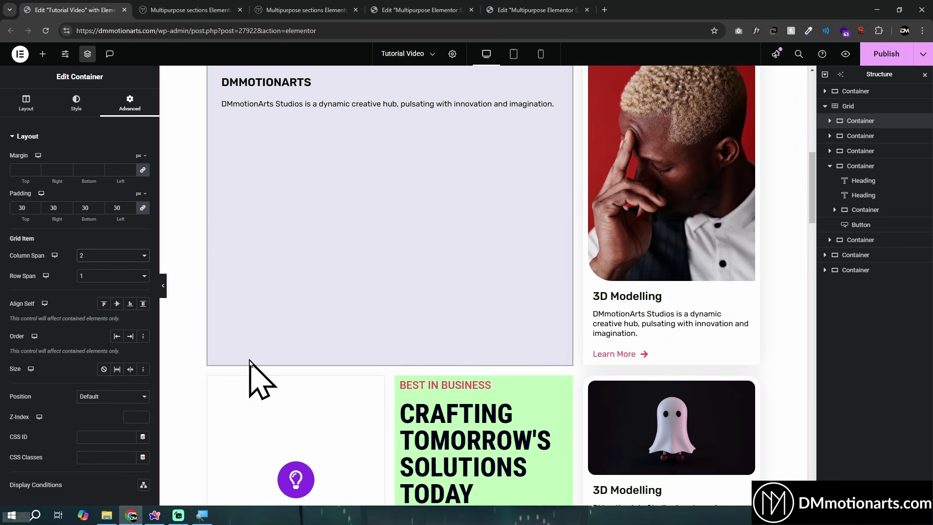
scroll(334, 162, up, 4)
scroll(348, 282, down, 4)
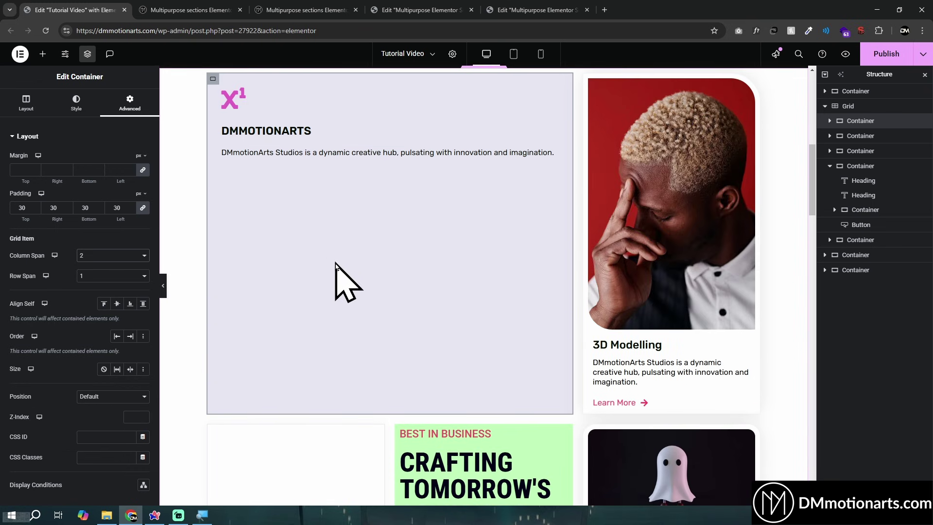
Set the DMMOTIONARTS card's Row Span to 2 and look over the grid.
click(91, 275)
click(93, 297)
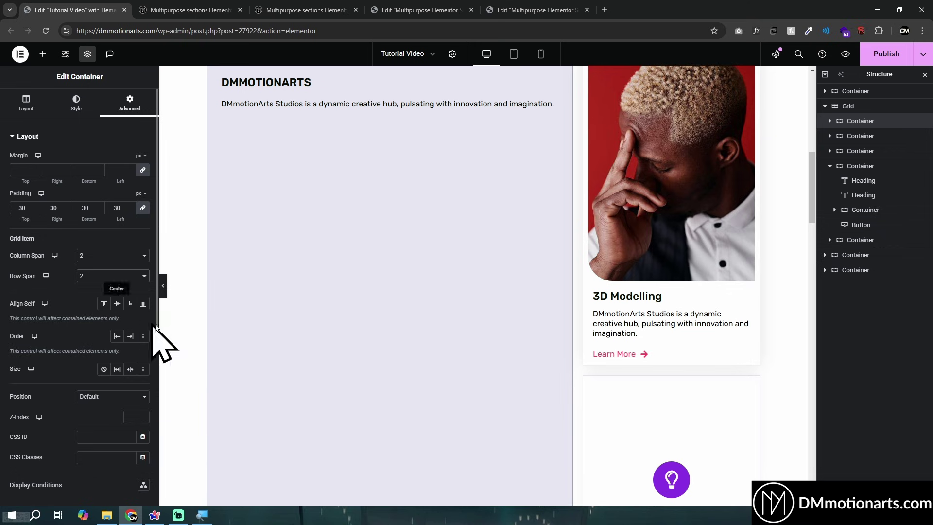
scroll(354, 334, down, 5)
scroll(578, 261, up, 8)
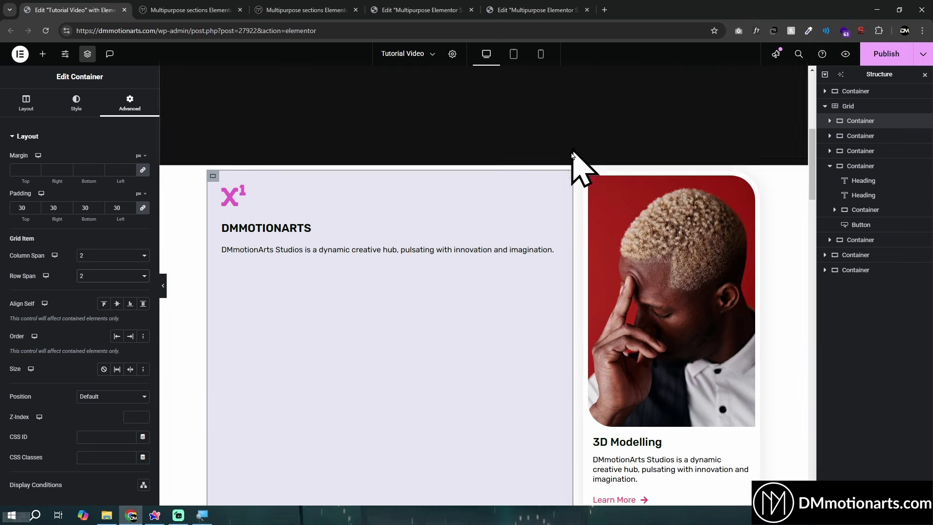
scroll(573, 190, down, 2)
scroll(576, 233, down, 10)
scroll(593, 389, up, 11)
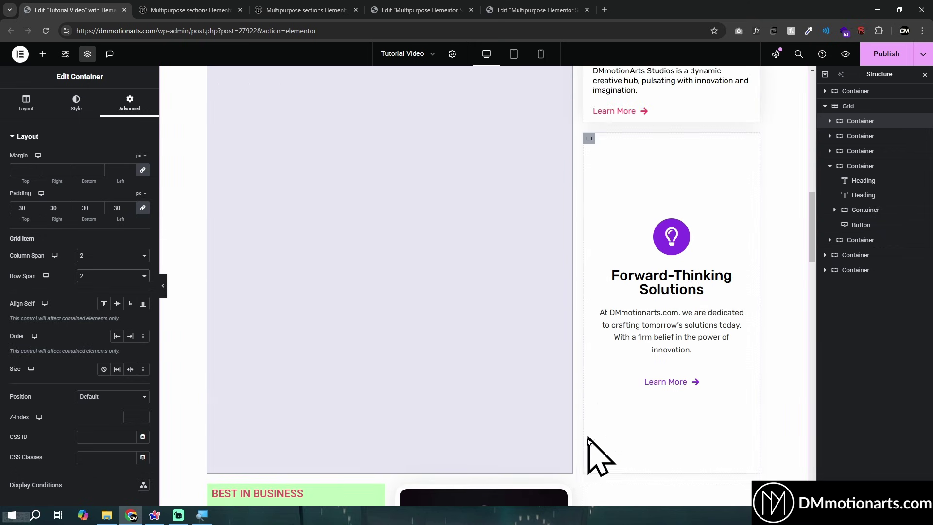
Return the DMMOTIONARTS card's Row Span to 1.
scroll(570, 474, up, 4)
click(92, 275)
click(97, 287)
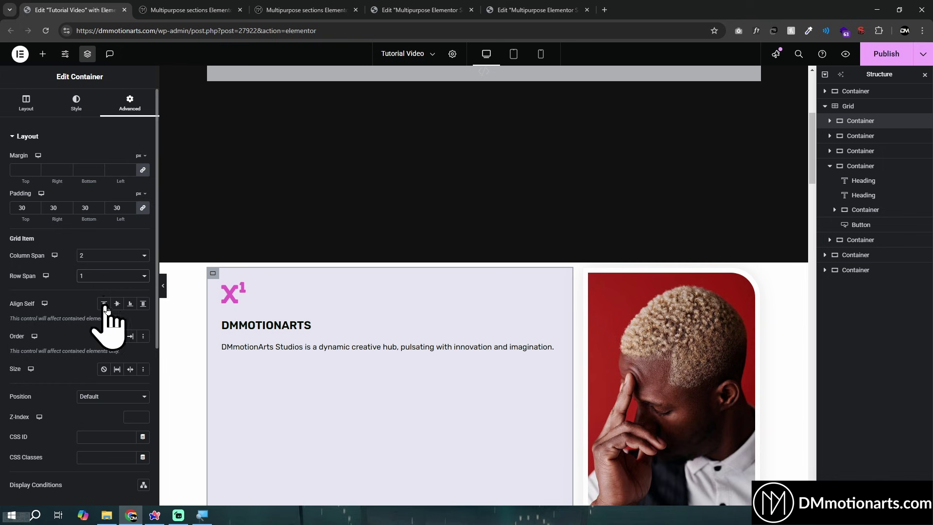
Compare the grid item settings of the DMMOTIONARTS card, the photo 3D Modelling card and their parent grid.
scroll(337, 321, down, 5)
scroll(607, 149, up, 2)
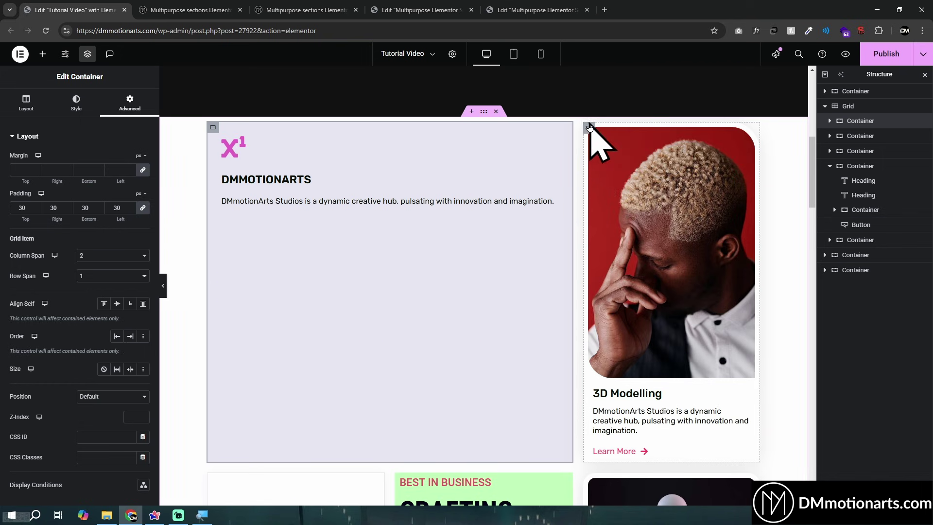
click(590, 170)
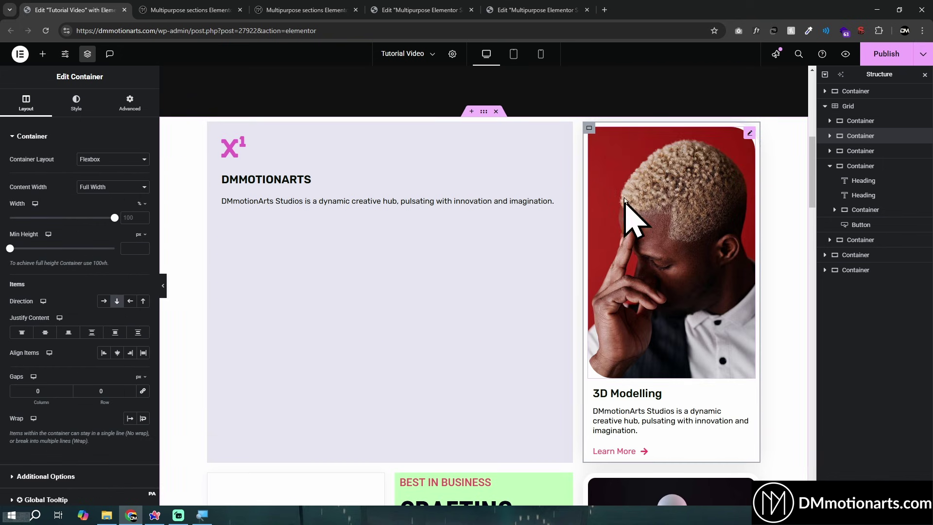
click(130, 103)
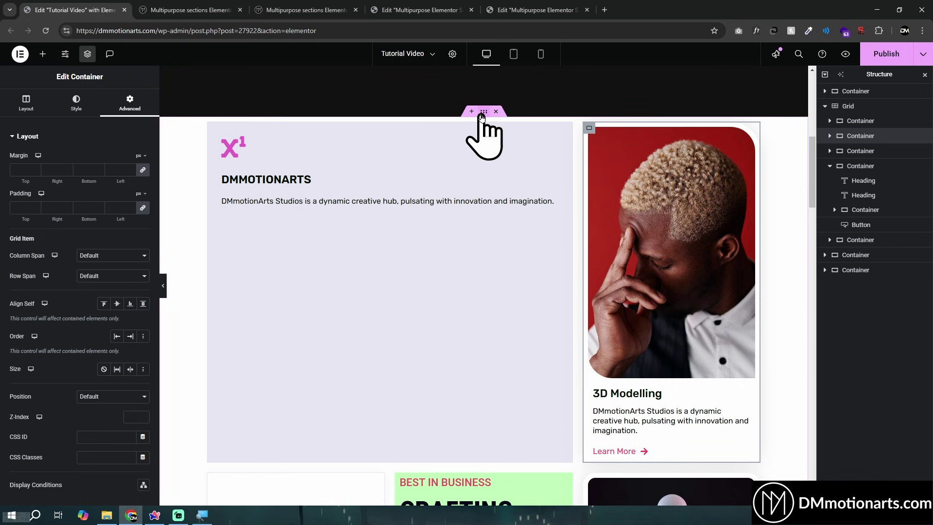
click(482, 115)
click(589, 129)
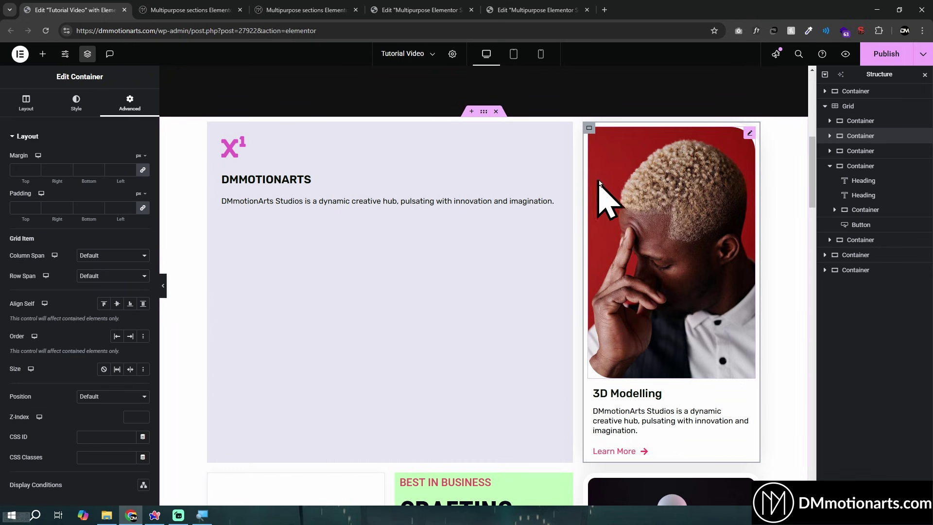
click(477, 117)
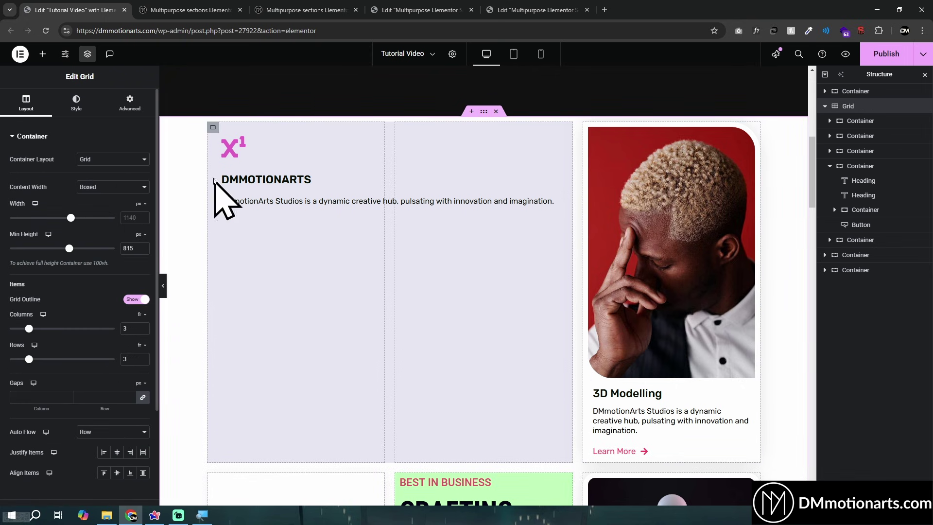
click(209, 140)
click(95, 256)
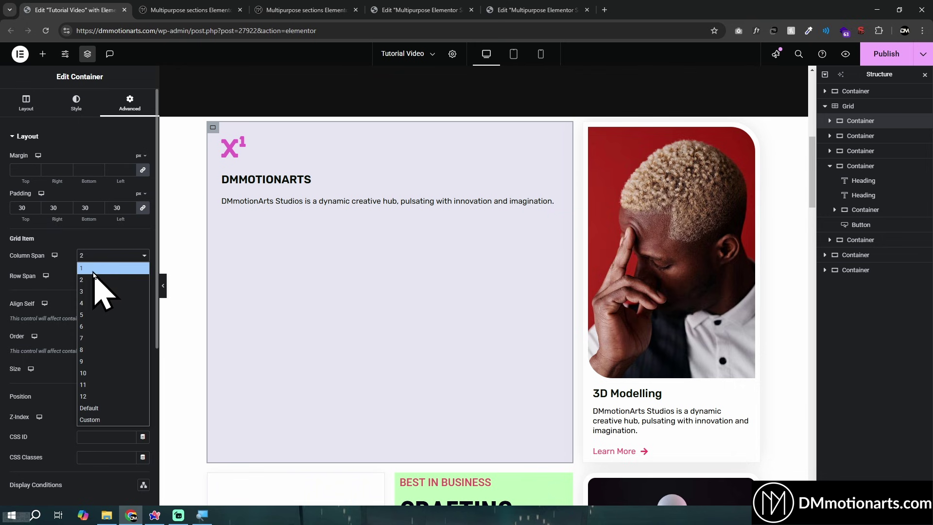
click(96, 257)
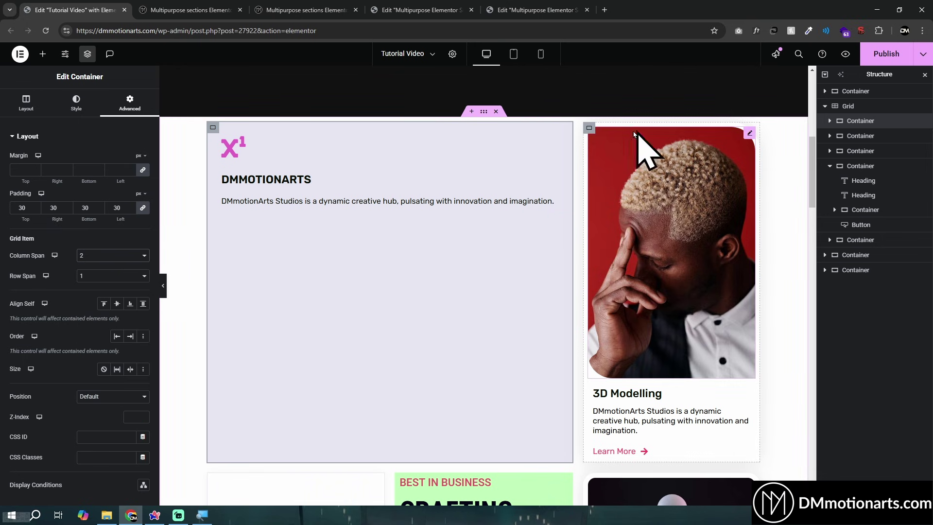
Set the Column Span of the photo 3D Modelling card's container to 2.
click(590, 129)
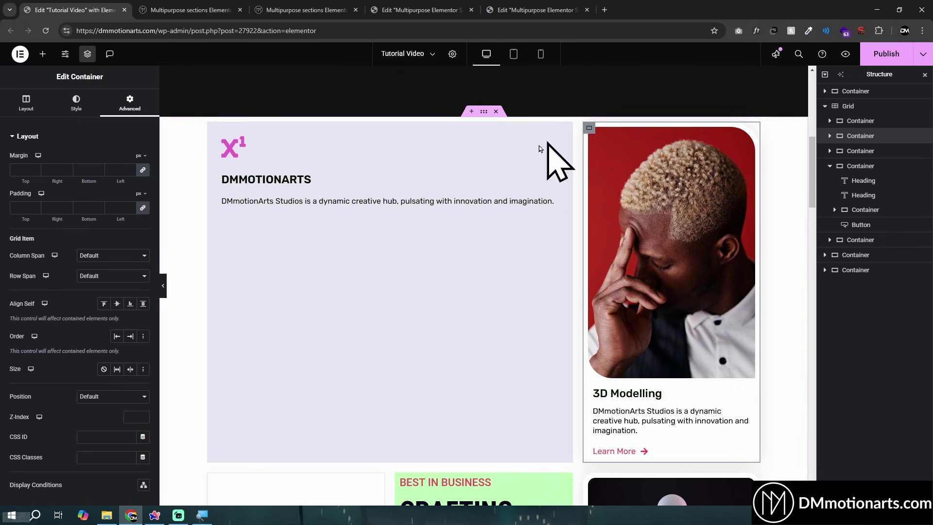
click(95, 256)
click(96, 287)
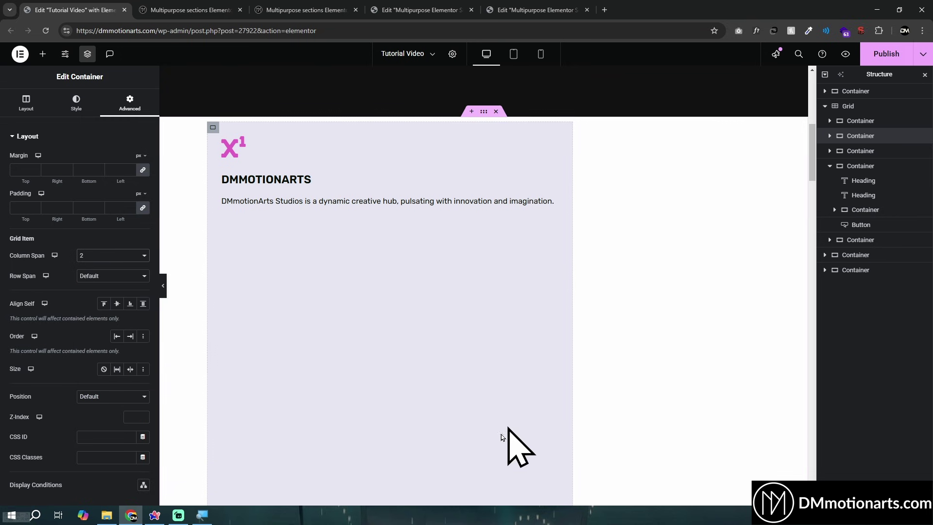
Look over the grid and set the photo 3D Modelling card's Column Span to 1.
scroll(500, 433, down, 10)
scroll(500, 381, up, 8)
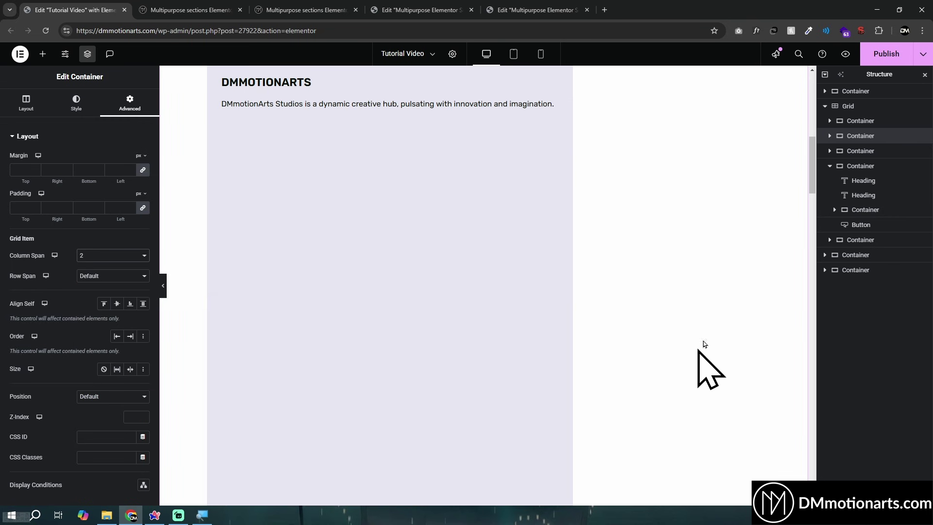
scroll(635, 308, up, 1)
click(97, 256)
click(125, 278)
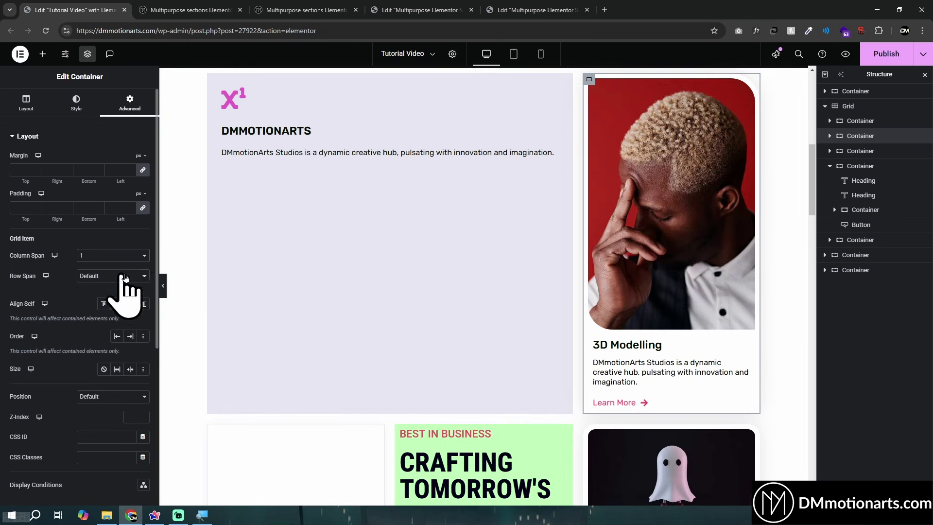
Set the Column Span of the Forward-Thinking Solutions card's container to 3.
scroll(572, 292, down, 3)
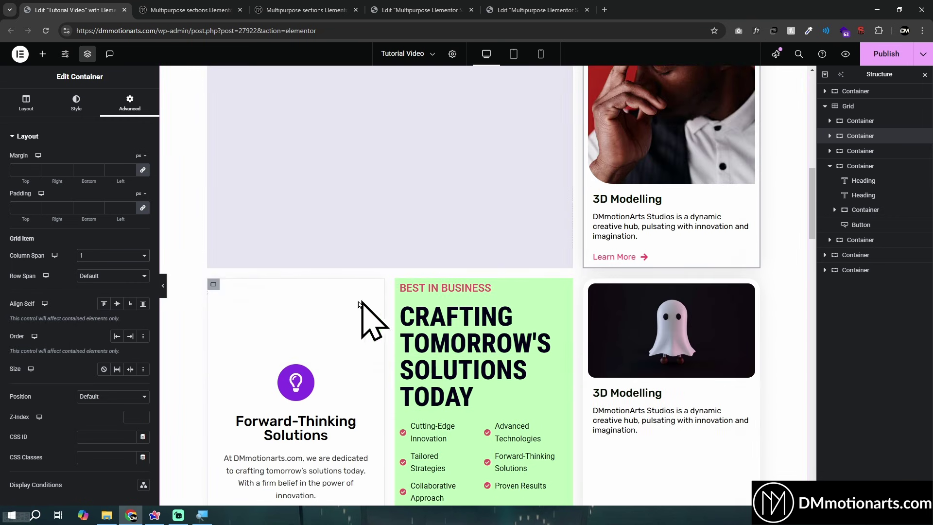
click(214, 286)
click(128, 104)
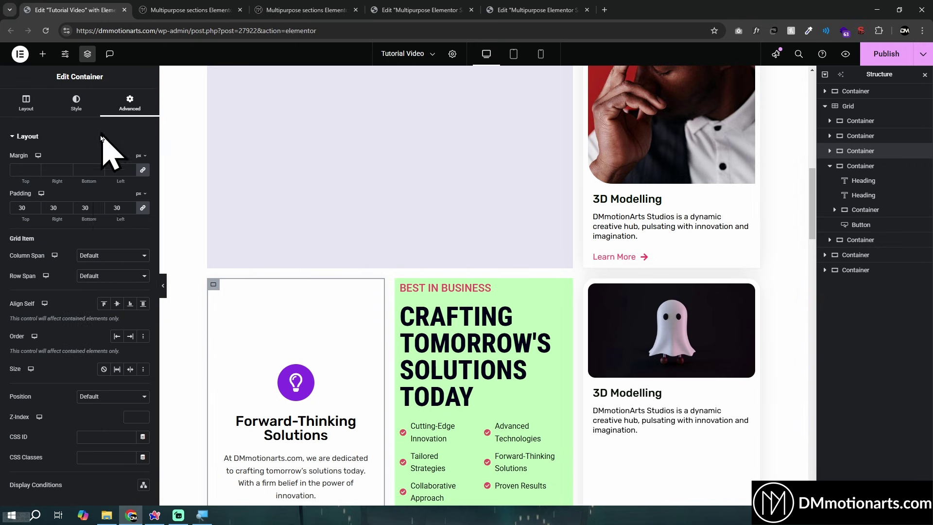
click(92, 258)
click(94, 292)
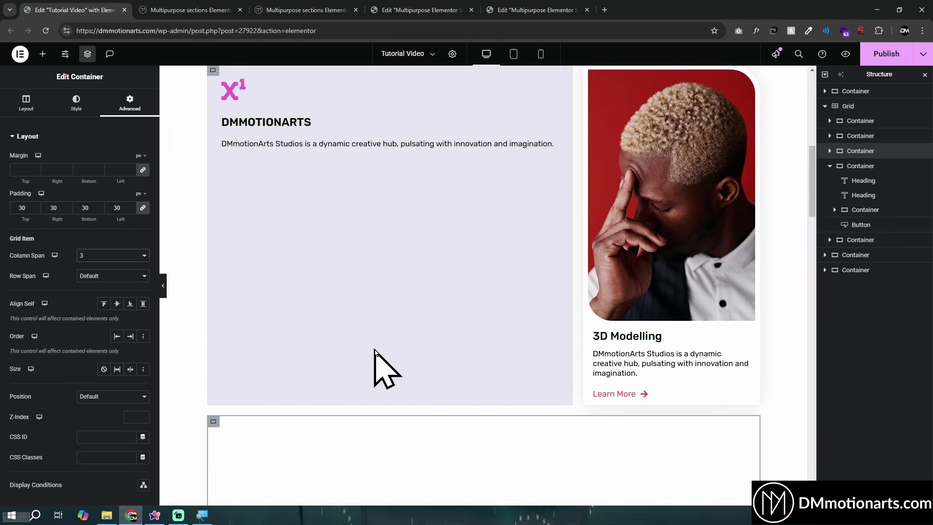
Check the resulting layout and set the Forward-Thinking Solutions card's Column Span to 1.
scroll(534, 360, down, 2)
scroll(233, 316, up, 3)
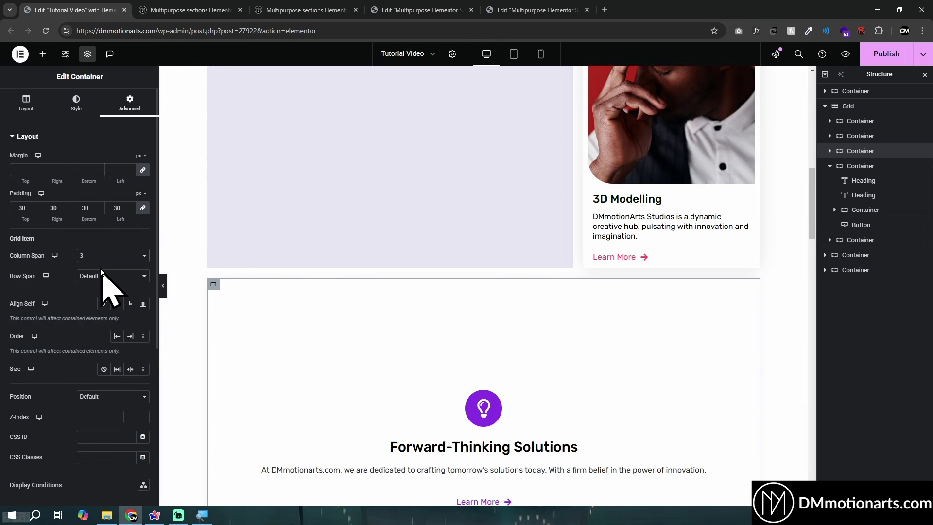
click(100, 256)
click(87, 268)
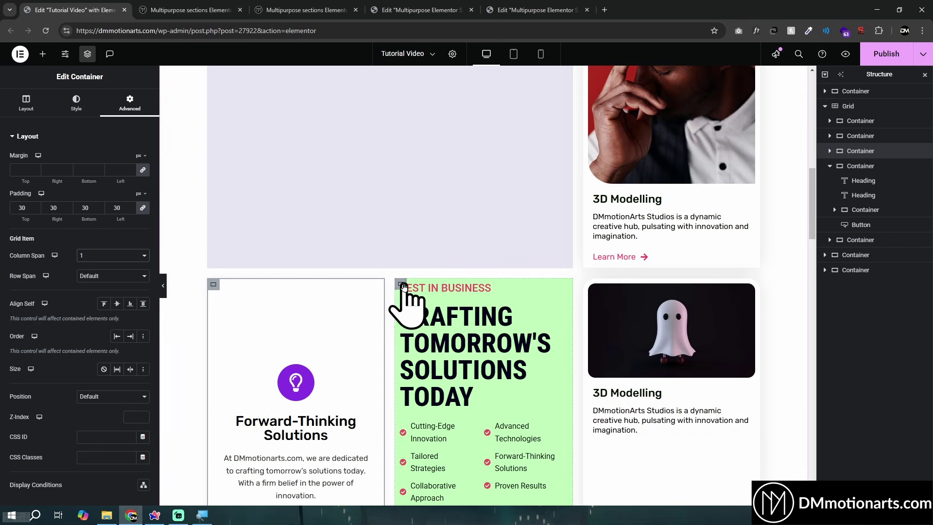
Set the Column Span of the green Crafting Tomorrow's Solutions Today card's container to 2.
click(401, 284)
click(129, 103)
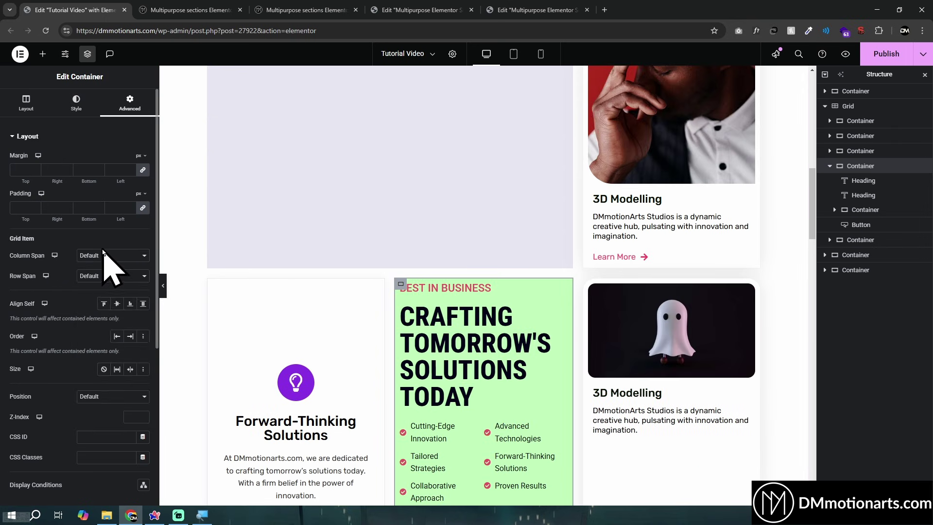
click(99, 256)
click(90, 280)
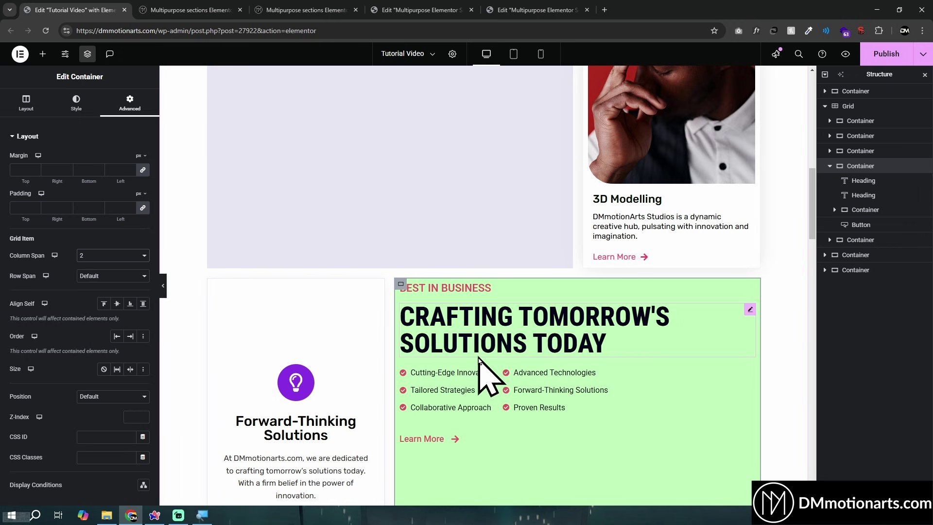
Give the green Crafting Tomorrow's Solutions Today card 50 px of padding on all sides.
scroll(479, 375, up, 4)
scroll(427, 371, down, 2)
text(50)
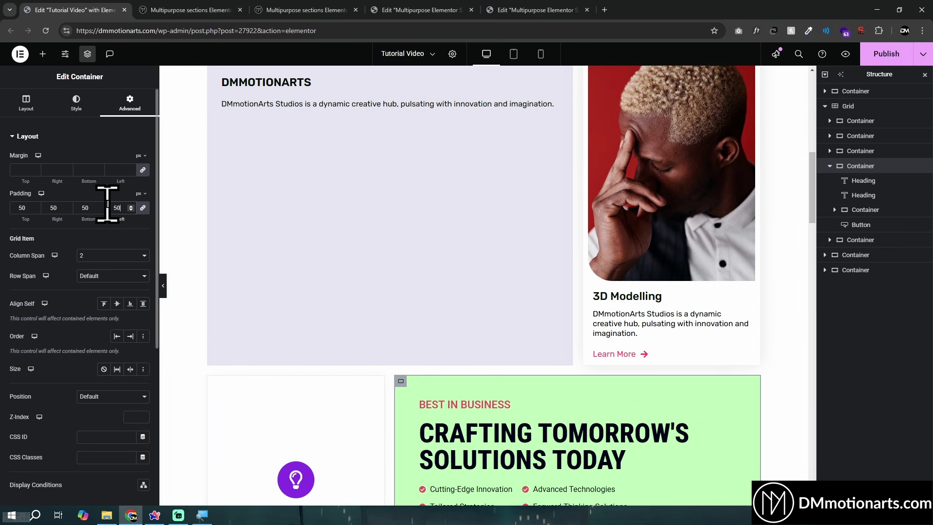
scroll(503, 237, up, 3)
scroll(601, 302, down, 2)
Set the Column Span of the ghost-image 3D Modelling card's container to 3.
scroll(411, 334, down, 9)
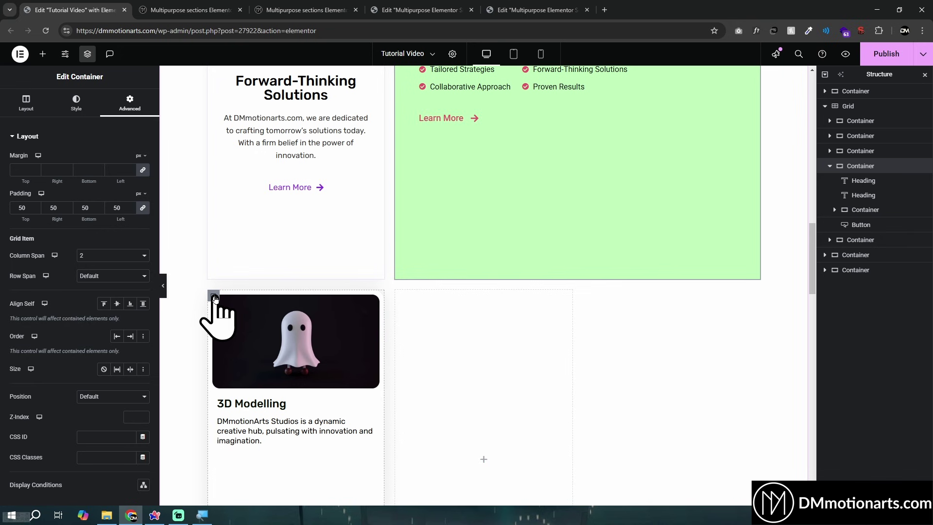
click(214, 297)
click(129, 103)
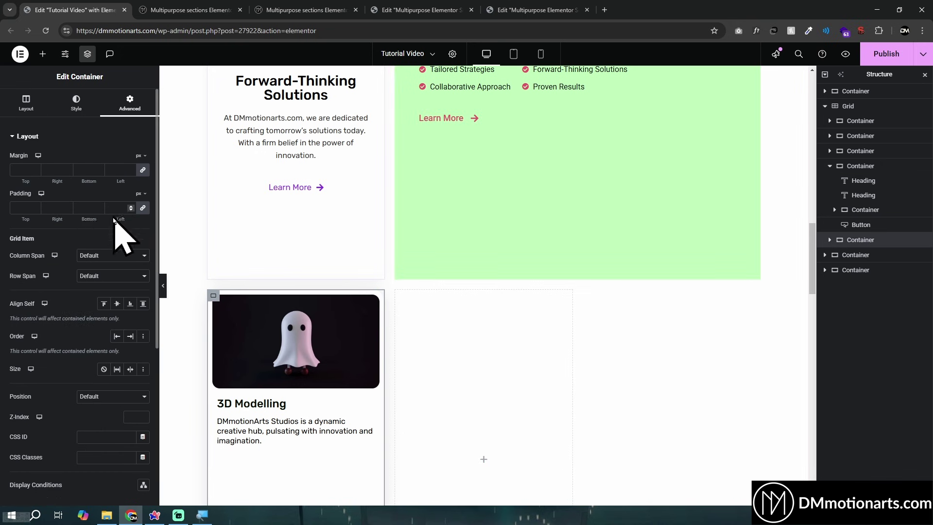
click(108, 261)
click(104, 294)
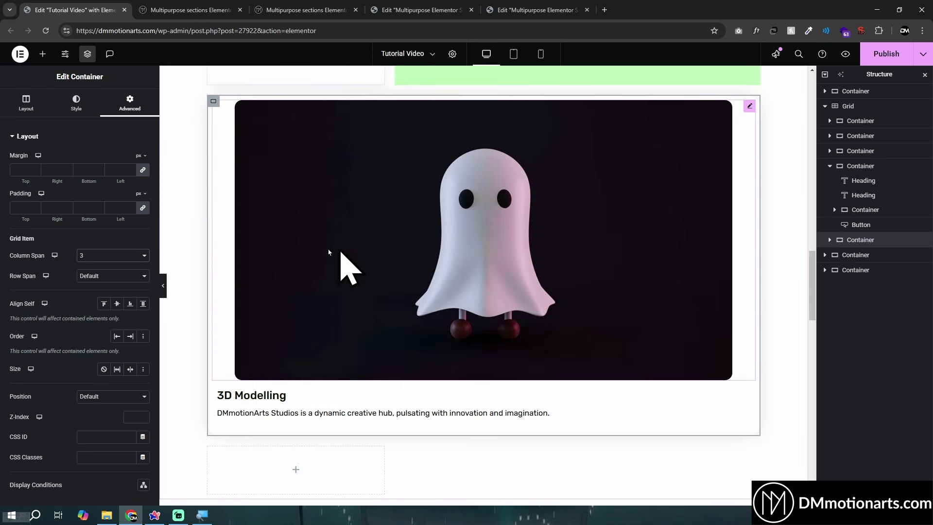
Preview the card grid without the editing panels, and return to editing.
scroll(401, 373, up, 15)
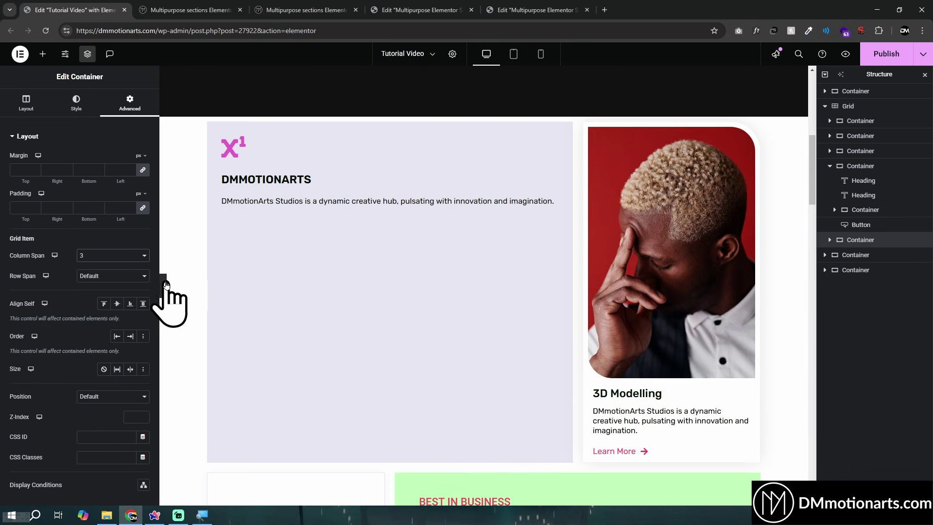
click(164, 283)
click(154, 286)
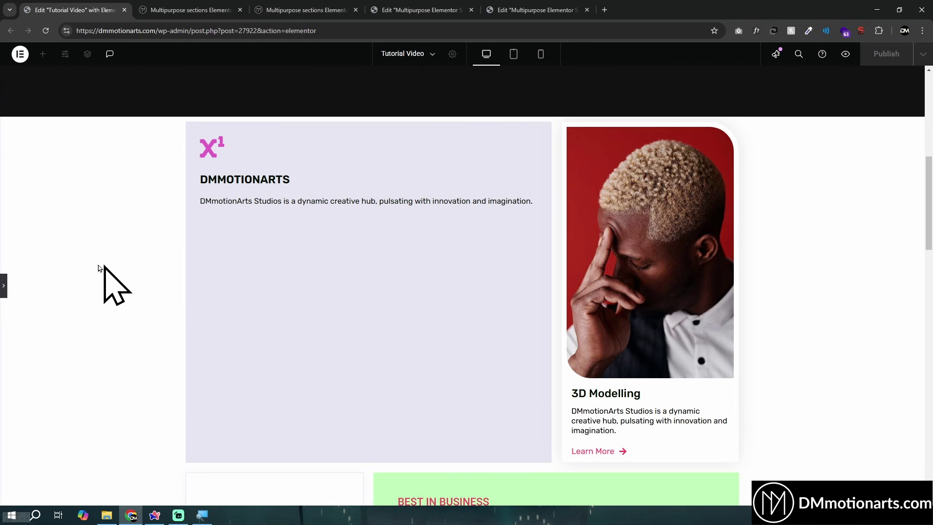
click(5, 292)
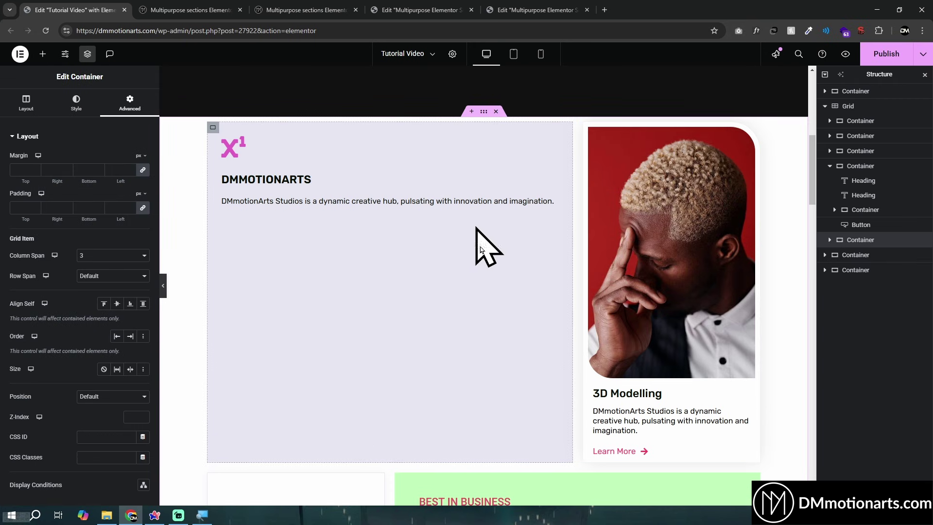
Set the grid's Align Items to Start and preview the cards without the editing panels.
click(481, 116)
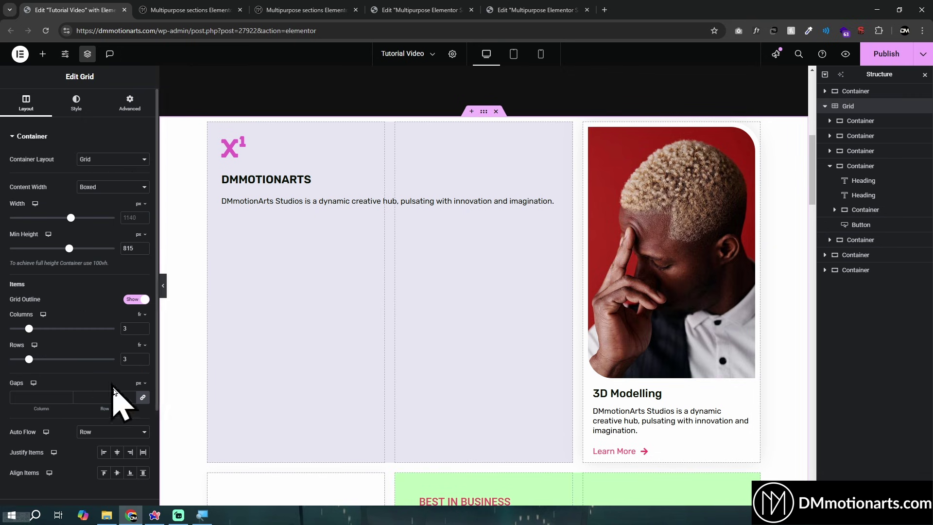
click(104, 472)
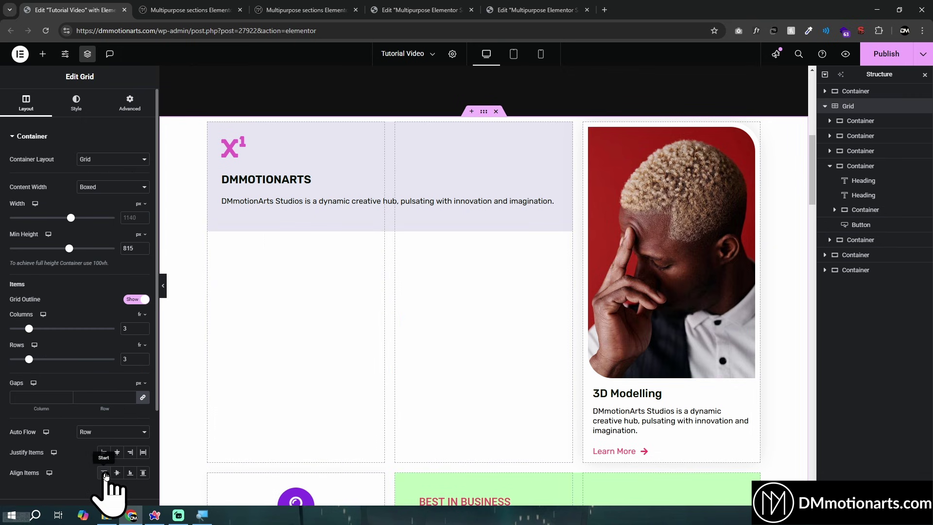
click(216, 130)
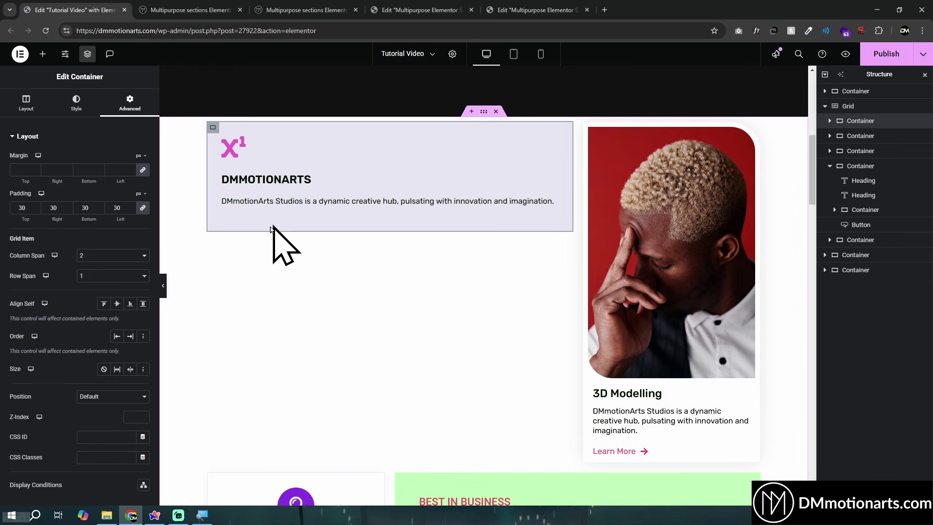
click(163, 285)
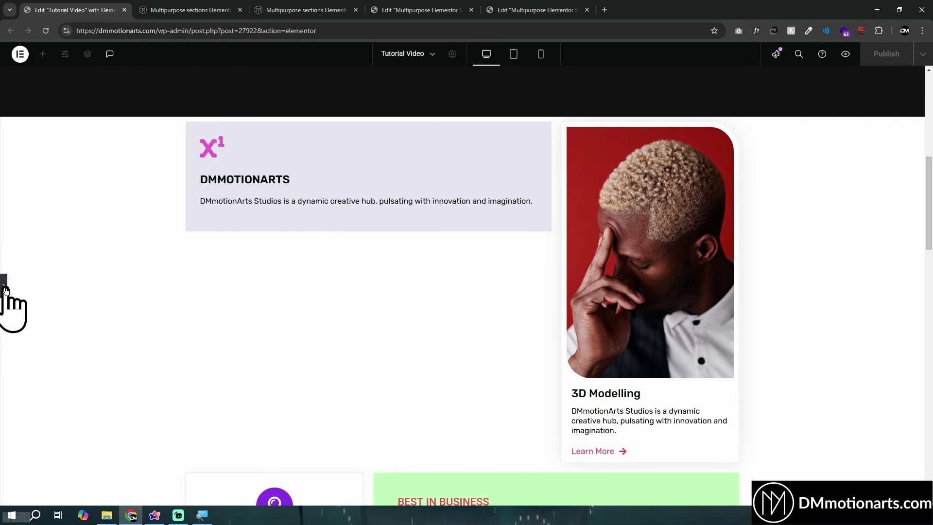
click(5, 290)
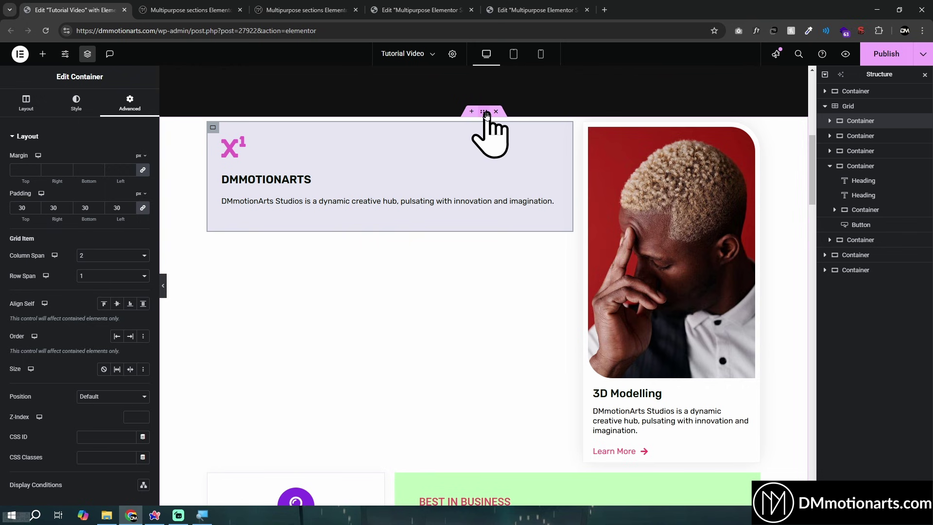
Remove the Start setting from the grid's Align Items and look over the cards.
click(484, 112)
click(102, 472)
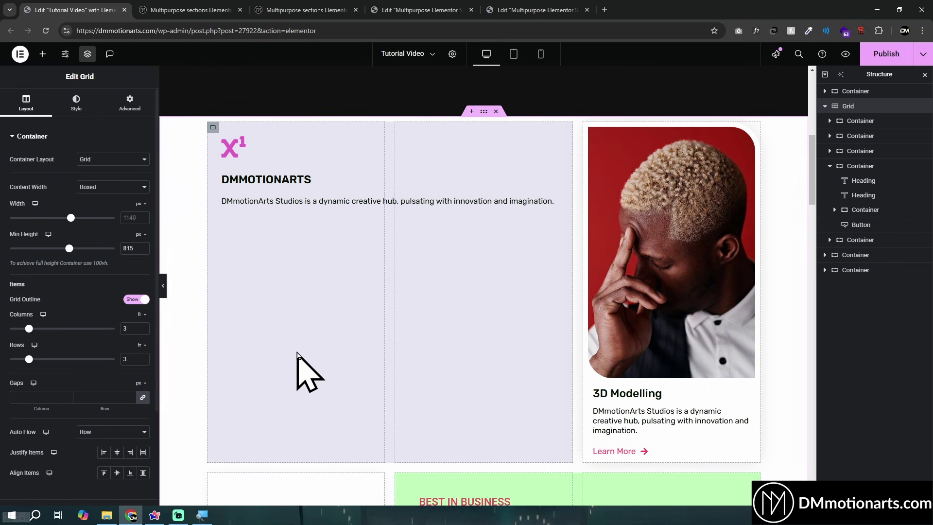
scroll(310, 338, down, 5)
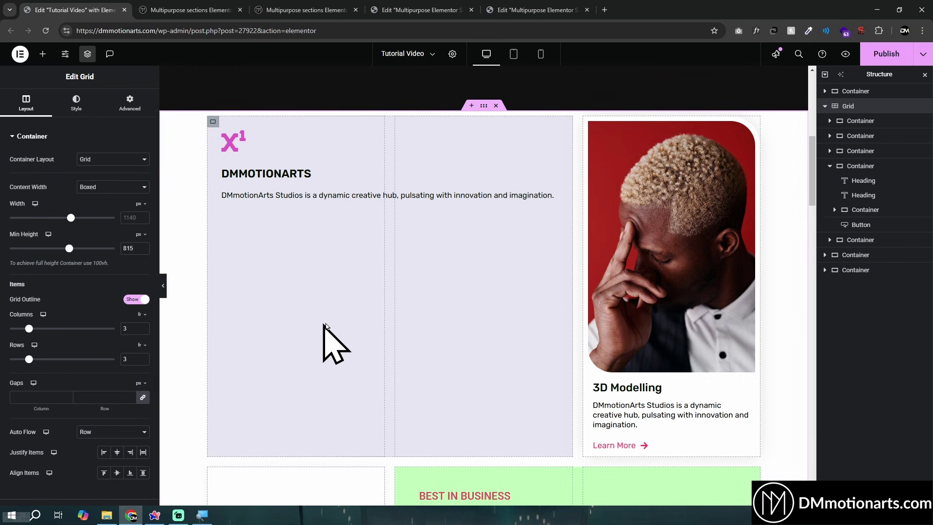
scroll(343, 323, up, 5)
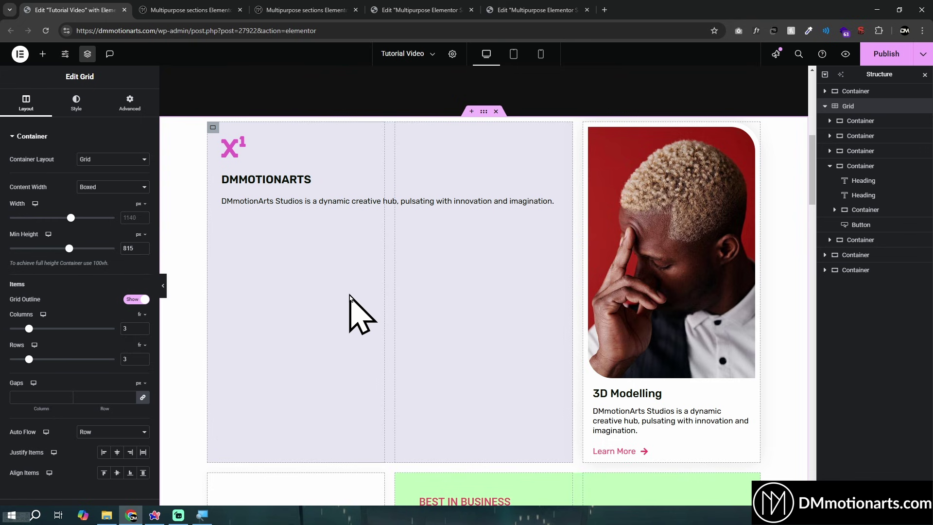
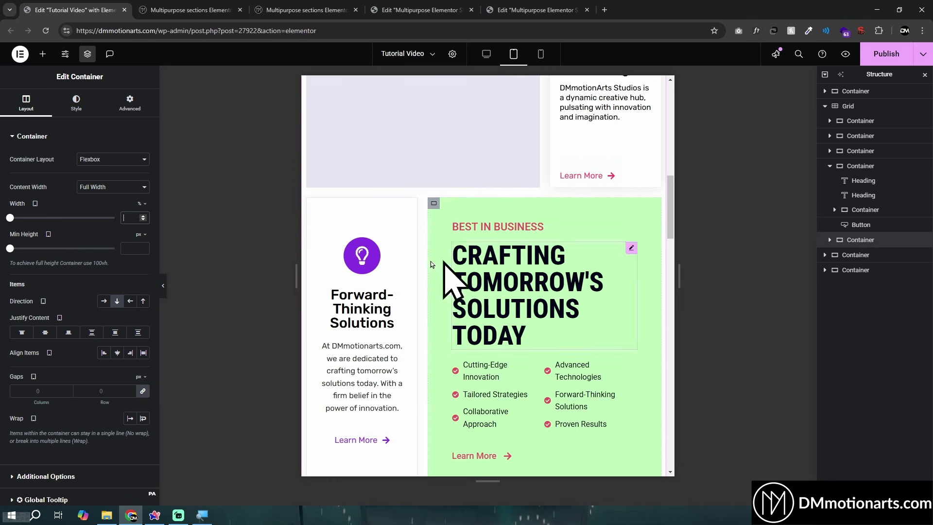
Look over the arrangement of the grid cards in the tablet view.
scroll(468, 329, down, 3)
scroll(477, 265, up, 1)
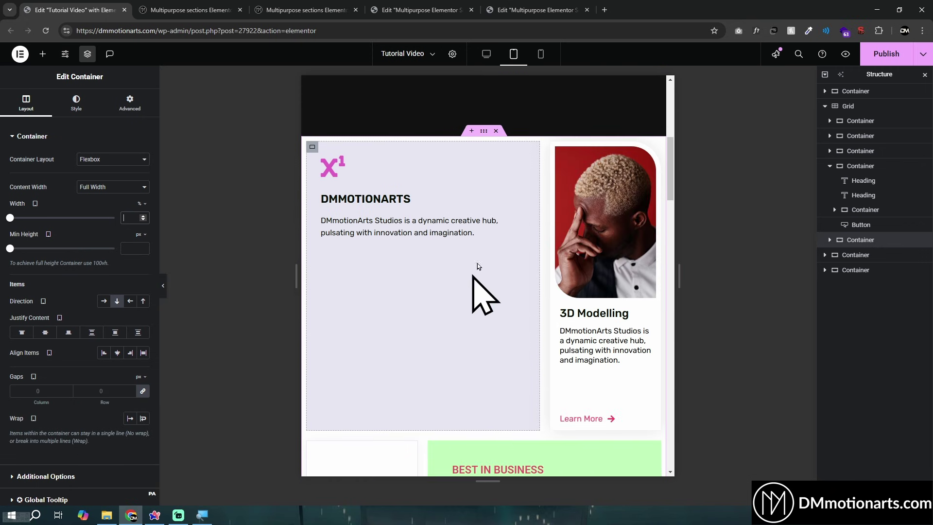
Set the grid's tablet layout to 2 columns and 3 rows, and look over how the cards rearrange.
click(482, 132)
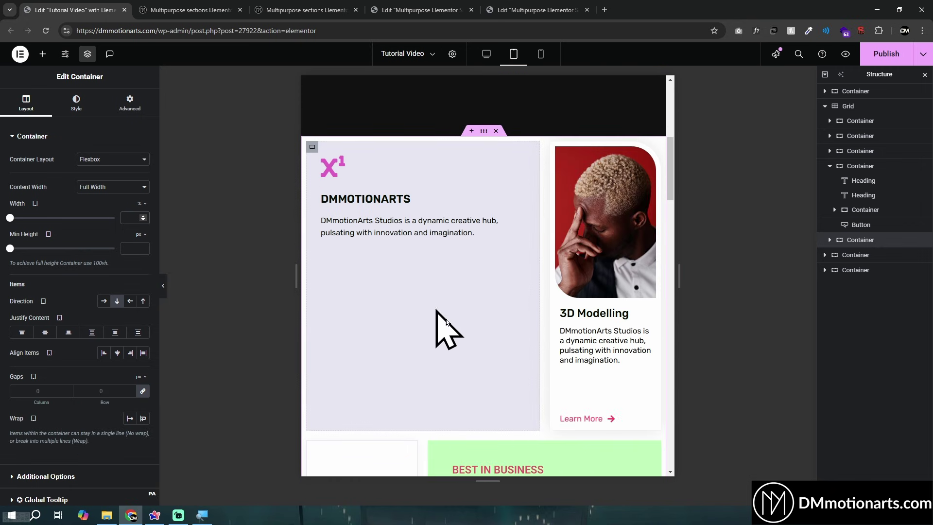
scroll(462, 306, down, 4)
scroll(479, 298, up, 4)
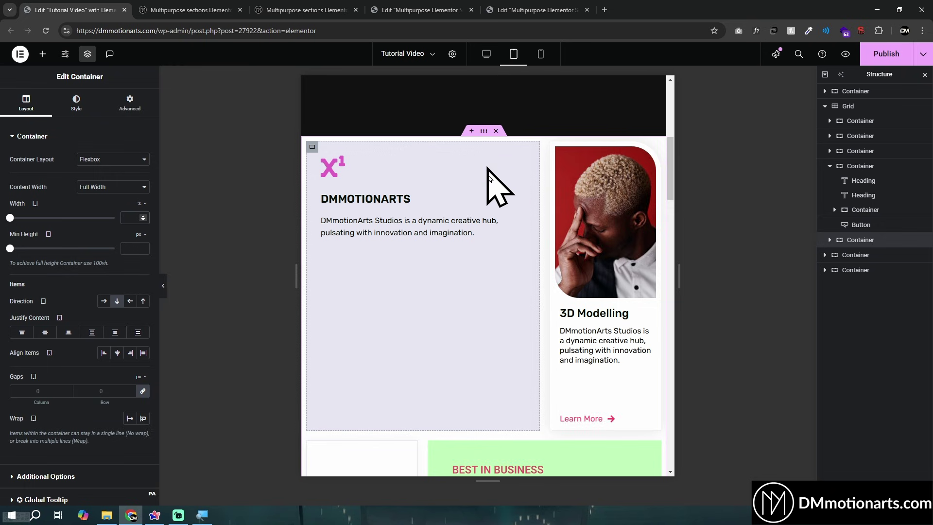
scroll(487, 168, down, 4)
scroll(496, 250, up, 3)
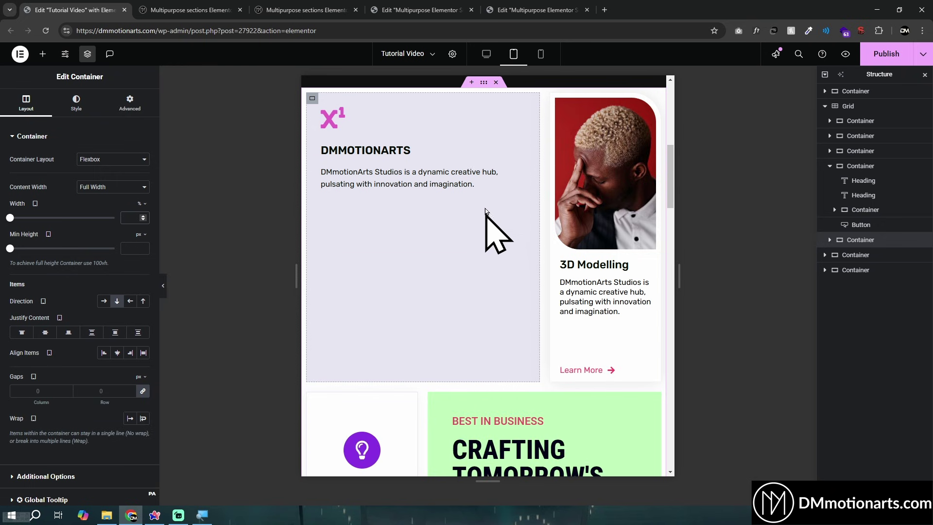
click(483, 84)
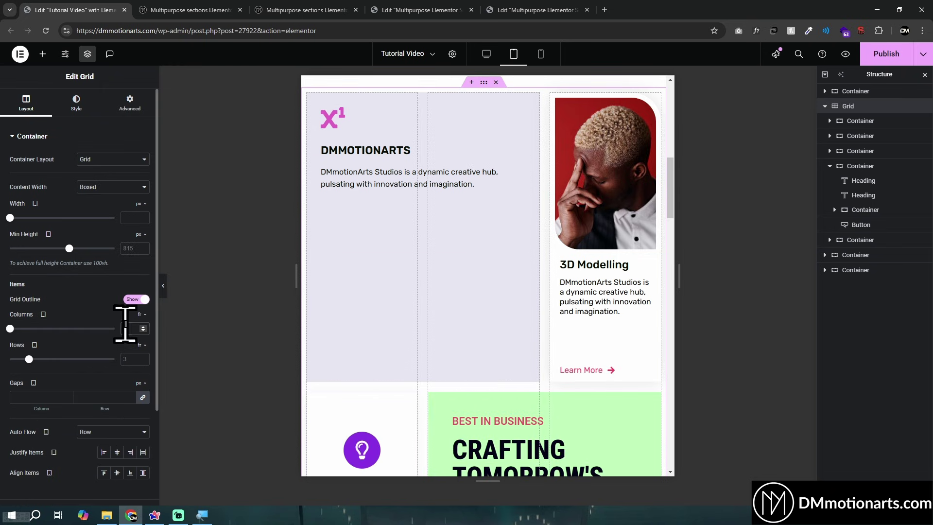
text(2)
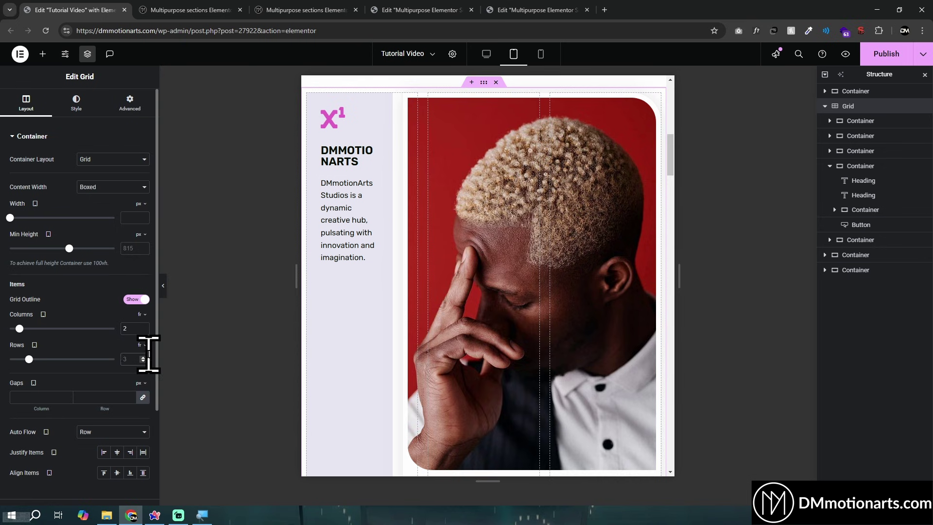
text(3)
scroll(401, 258, up, 1)
scroll(495, 245, down, 12)
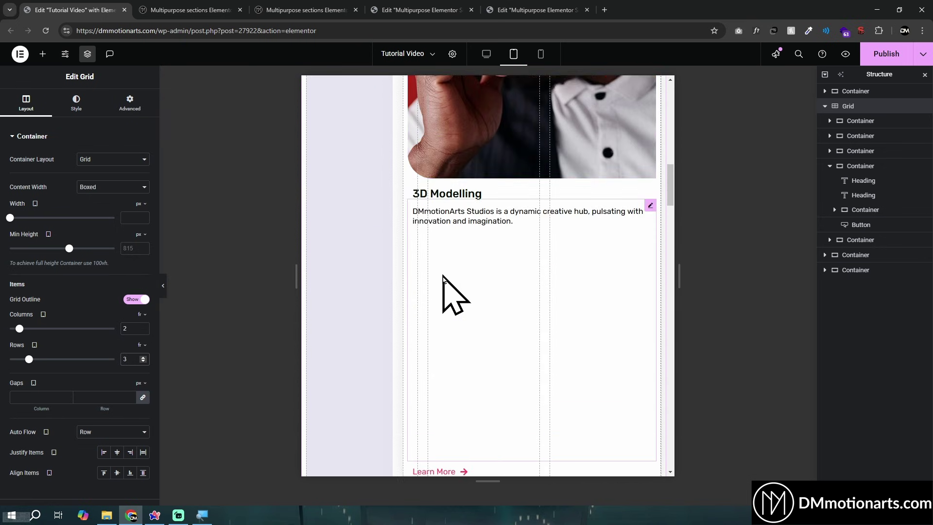
scroll(450, 214, up, 4)
scroll(444, 295, down, 10)
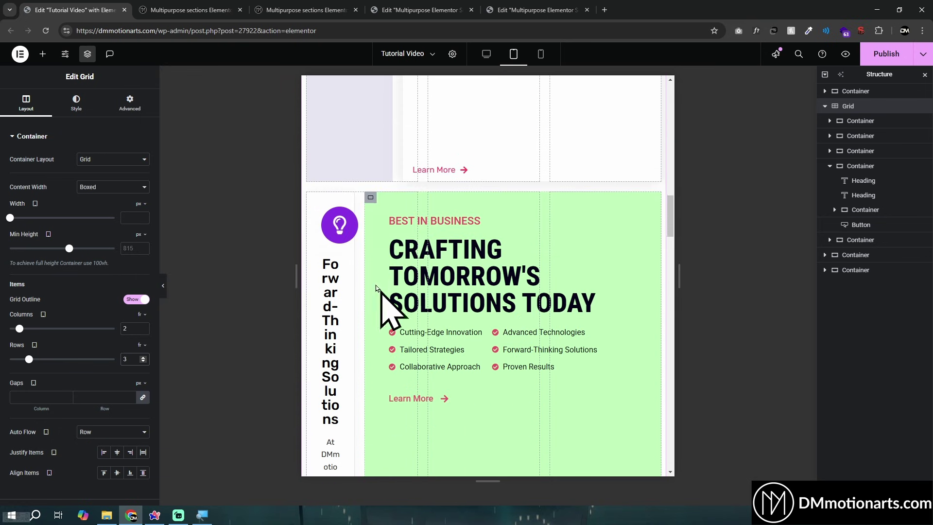
scroll(417, 341, up, 5)
scroll(413, 340, up, 6)
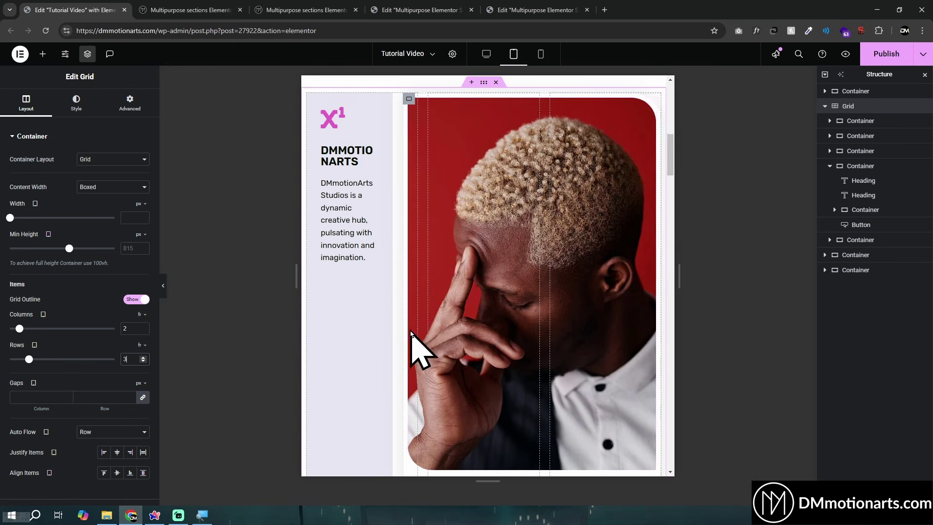
Set the tablet column span of the DMMOTIONARTS card to 2.
click(314, 244)
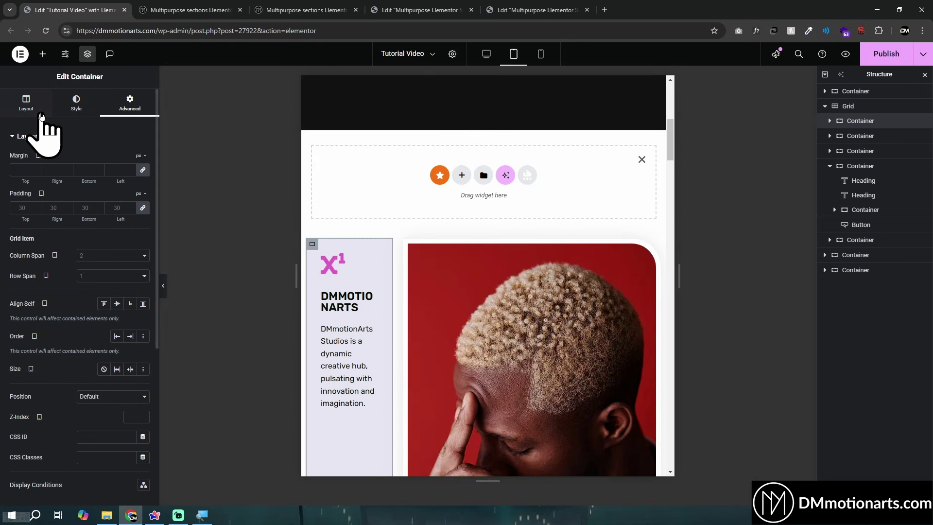
click(29, 104)
click(112, 107)
click(115, 256)
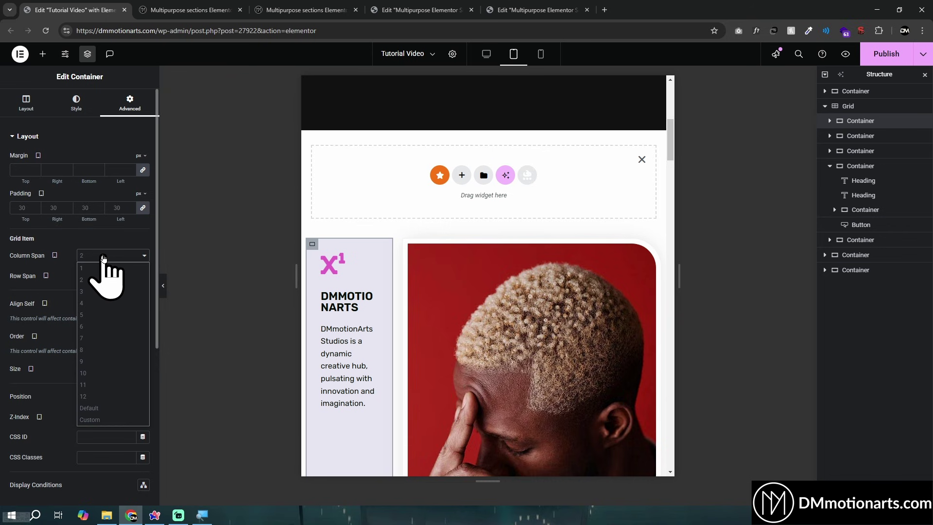
click(100, 277)
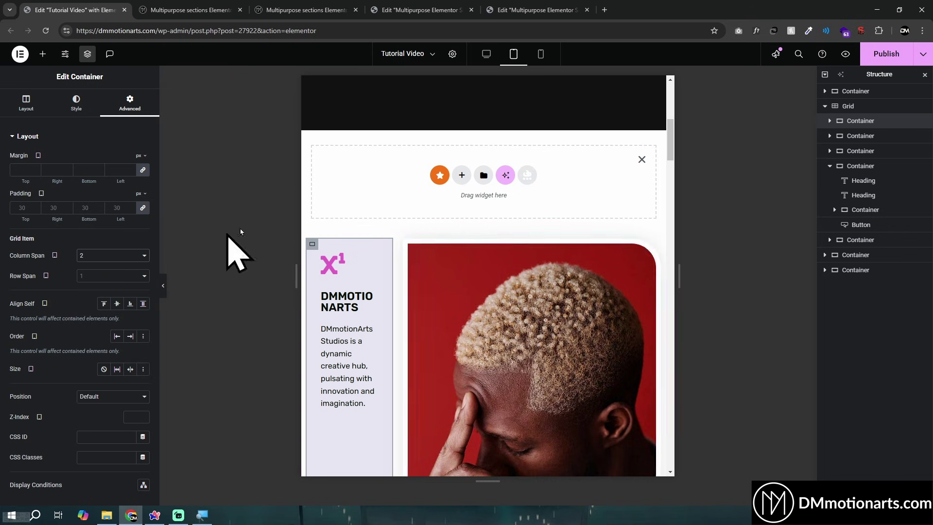
Set the tablet column span of the portrait 3D Modelling card to 1.
click(409, 244)
click(129, 104)
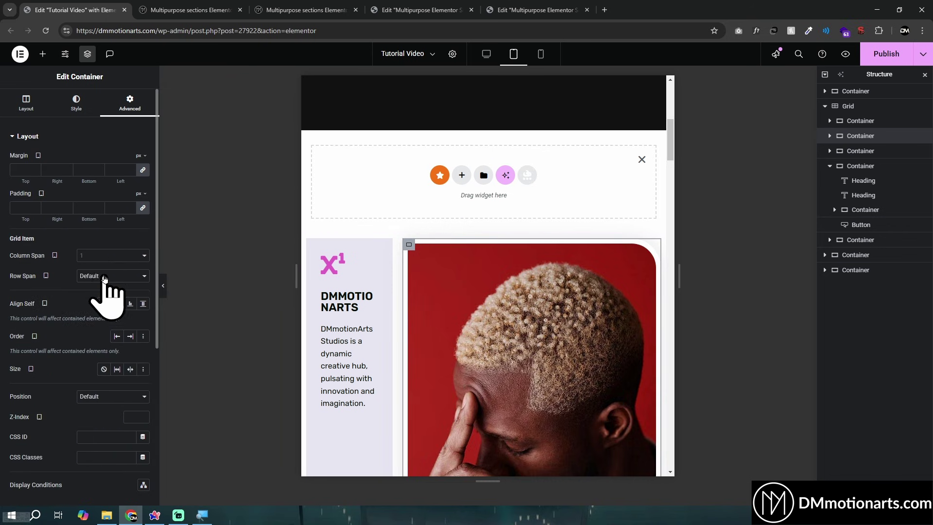
click(84, 256)
click(89, 267)
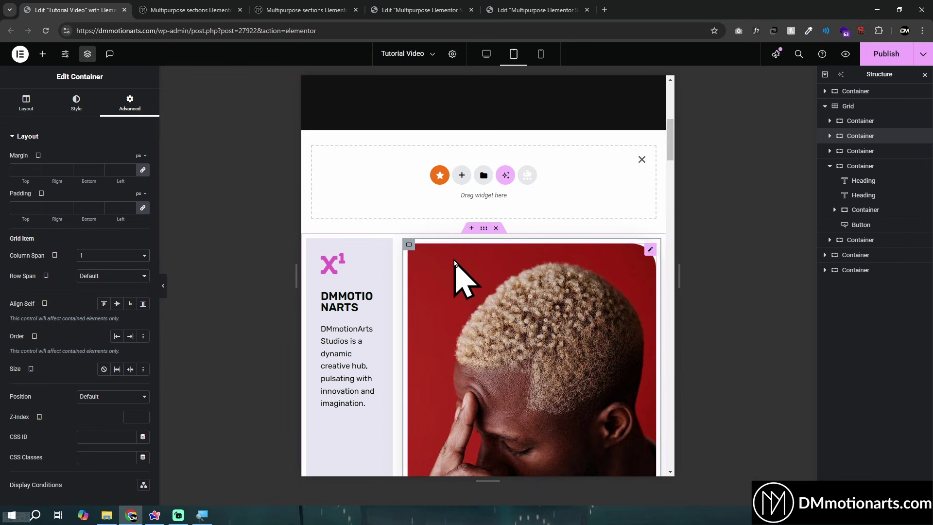
Check the grid's tablet settings and the column spans of the Forward-Thinking Solutions card and the green card.
click(481, 235)
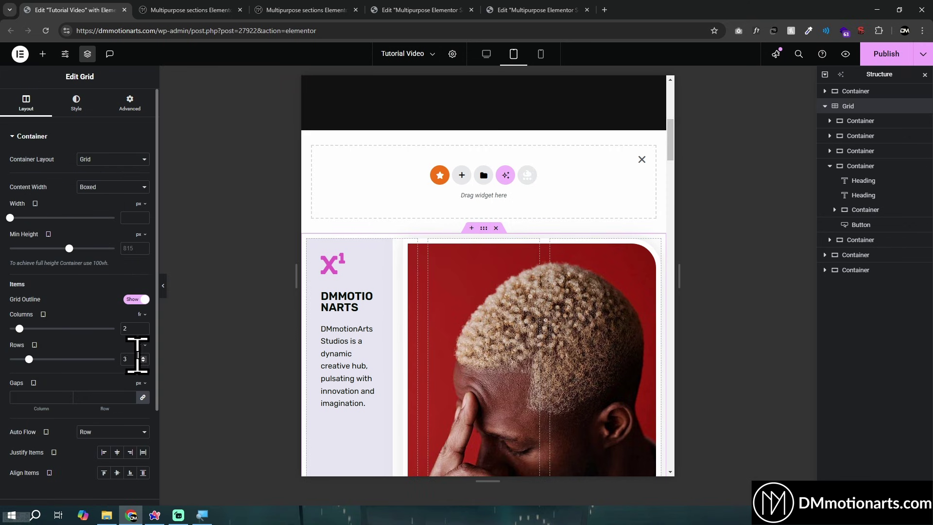
scroll(447, 292, down, 3)
scroll(393, 214, down, 3)
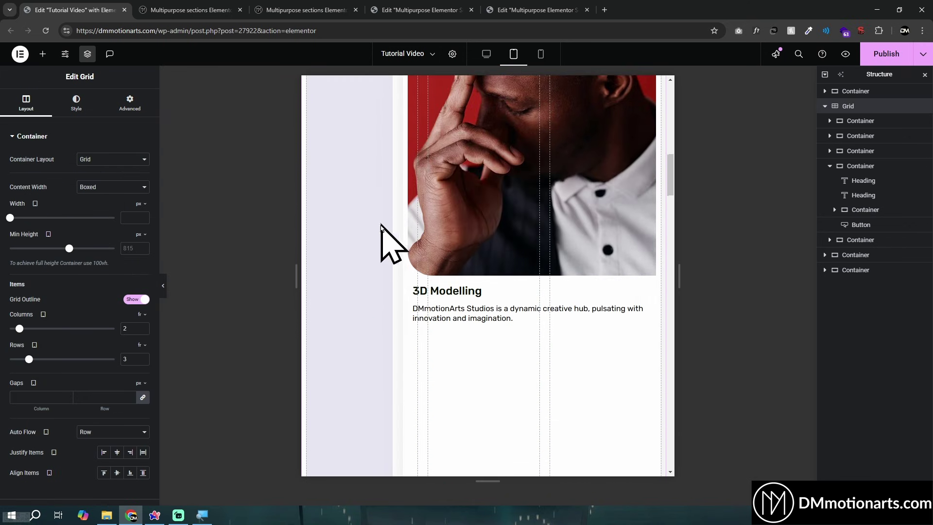
scroll(384, 233, down, 5)
click(312, 306)
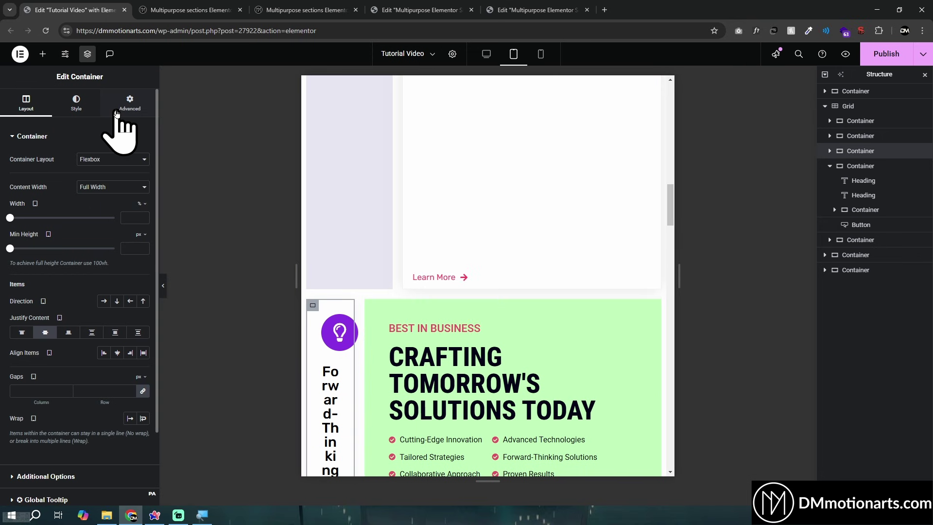
click(128, 103)
scroll(377, 231, down, 2)
click(376, 231)
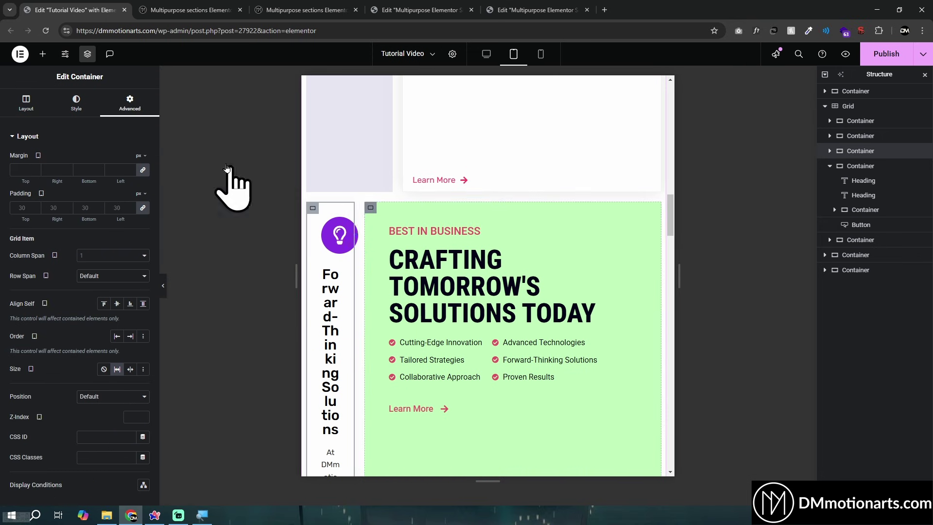
click(127, 104)
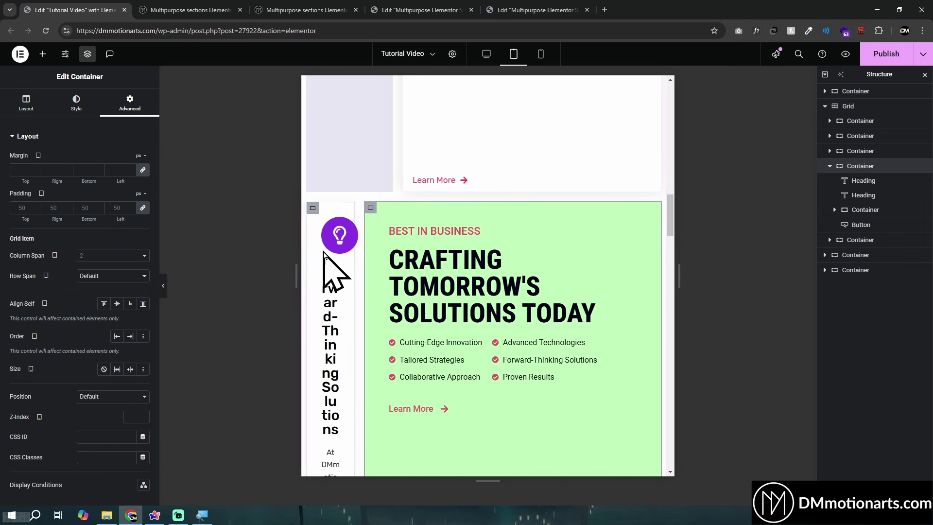
Set the tablet column span of the 3D Modelling card with the ghost image to 2.
scroll(331, 218, down, 10)
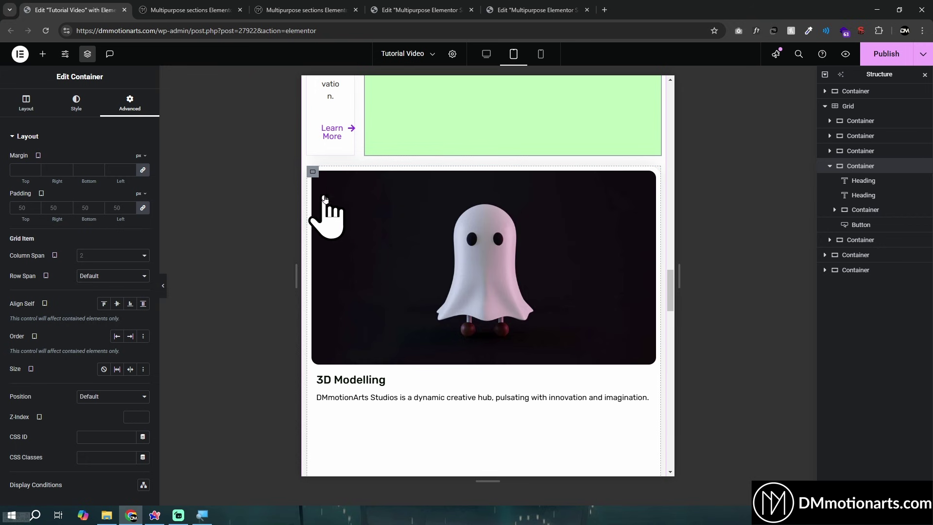
click(312, 172)
click(130, 103)
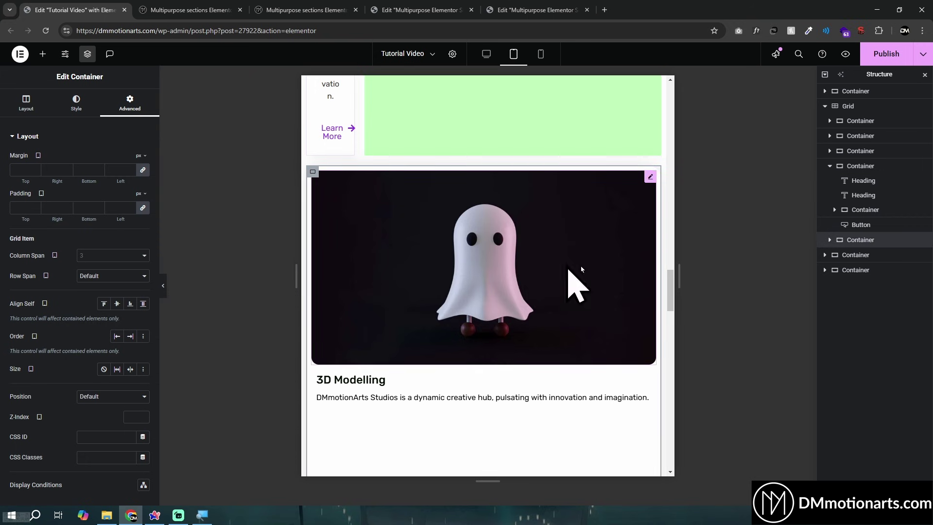
click(103, 255)
click(99, 284)
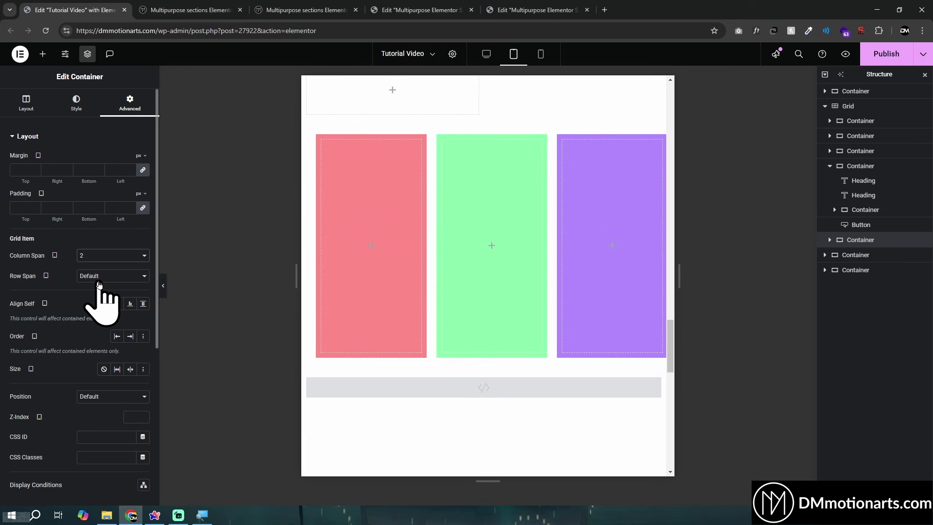
Set the tablet column span of the DMMOTIONARTS card to 1.
scroll(462, 308, up, 10)
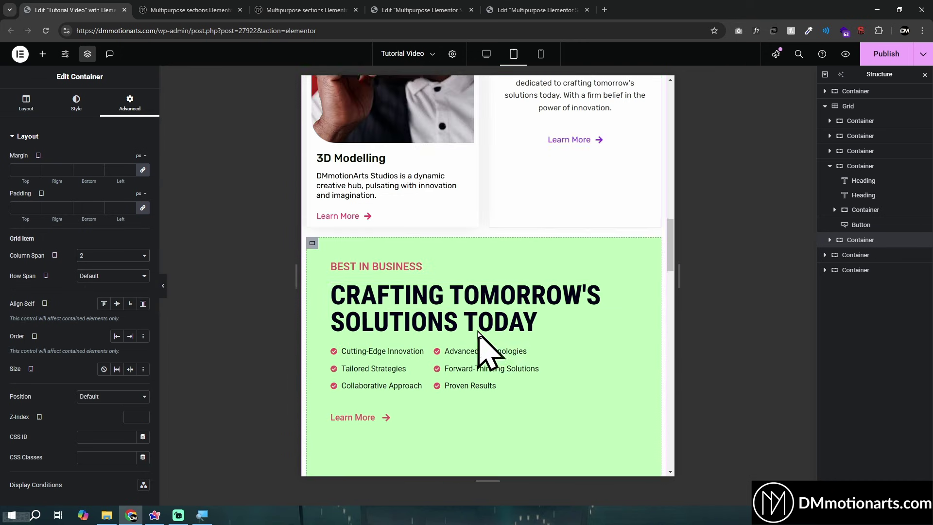
scroll(478, 331, up, 10)
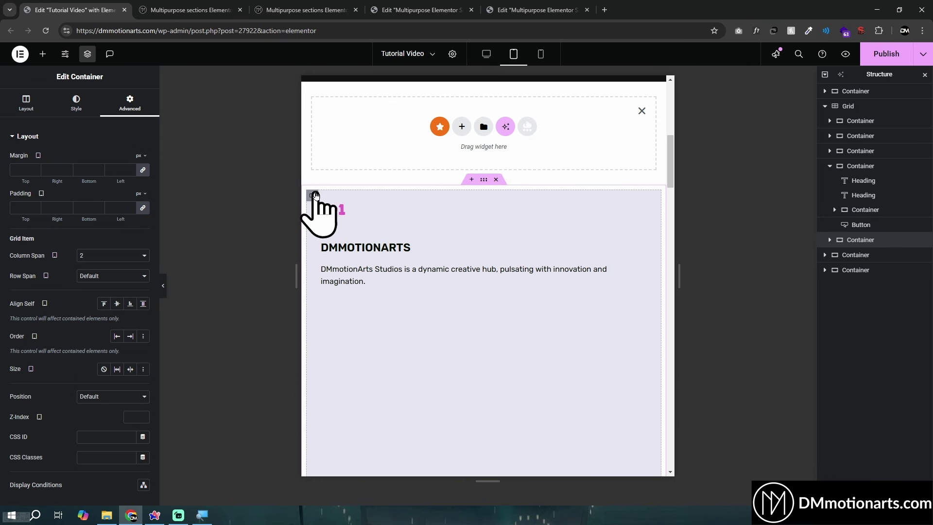
click(313, 195)
click(103, 255)
click(100, 272)
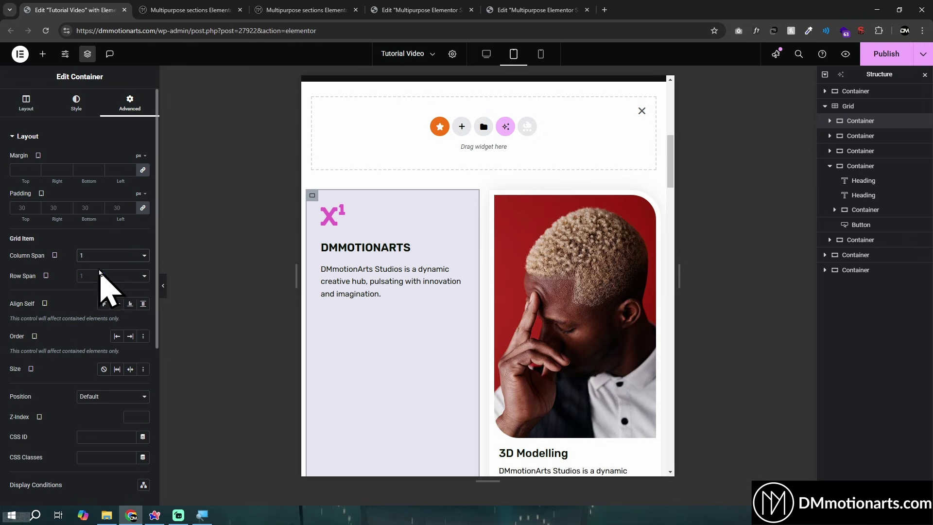
Try a tablet column span of 3 on the Forward-Thinking Solutions card, and settle on 2.
scroll(397, 302, down, 5)
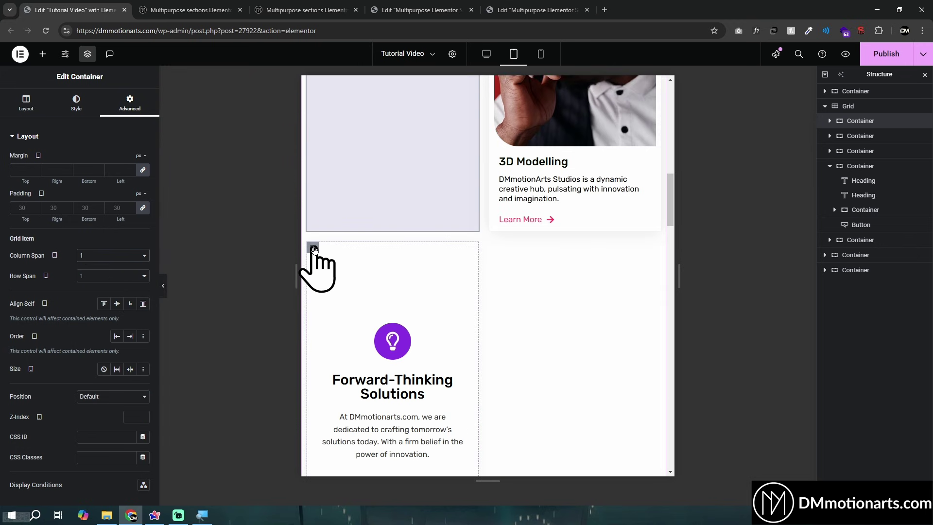
click(97, 256)
click(95, 280)
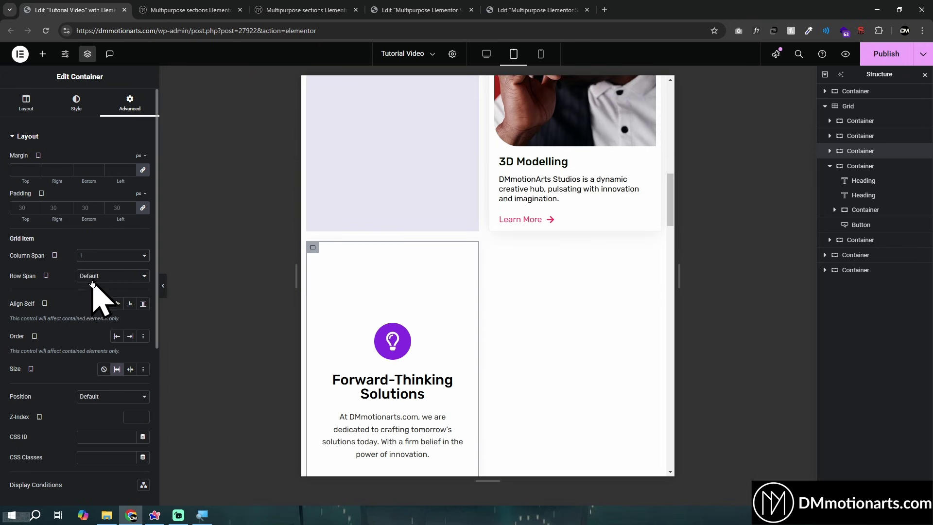
click(112, 255)
click(94, 290)
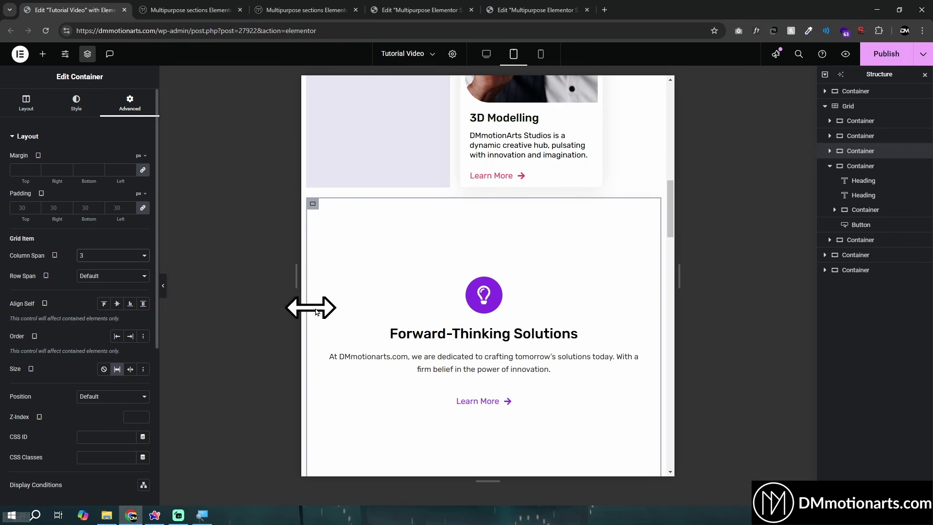
scroll(603, 270, up, 3)
scroll(593, 333, down, 5)
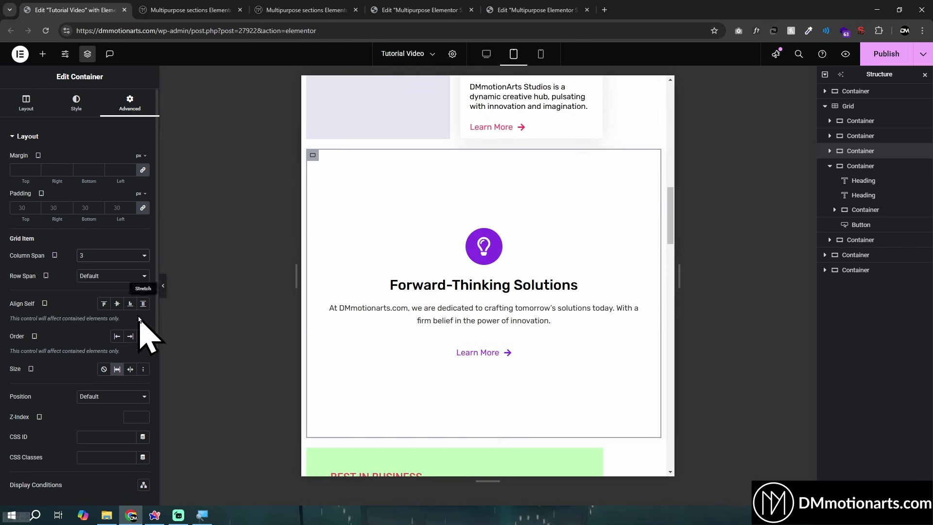
click(100, 256)
click(94, 280)
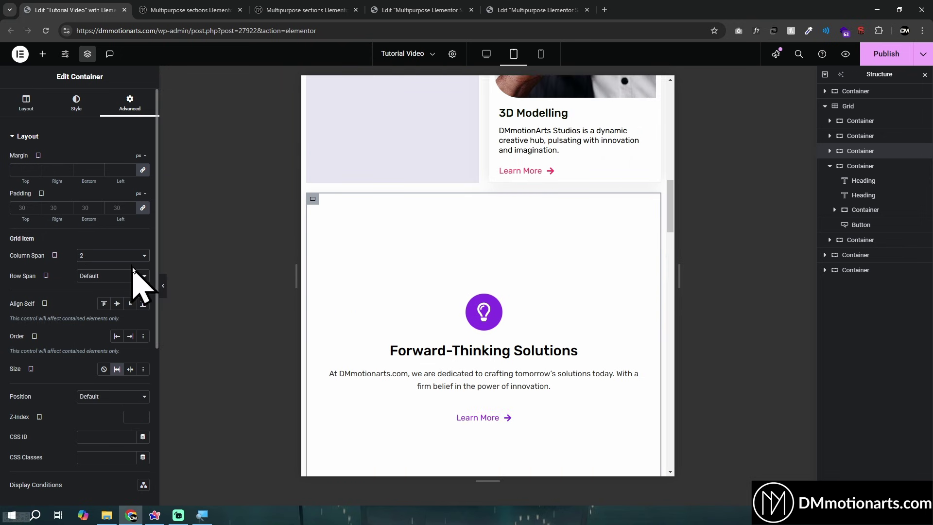
Set the tablet column span of the green Crafting Tomorrow's Solutions card to 1.
scroll(400, 292, down, 10)
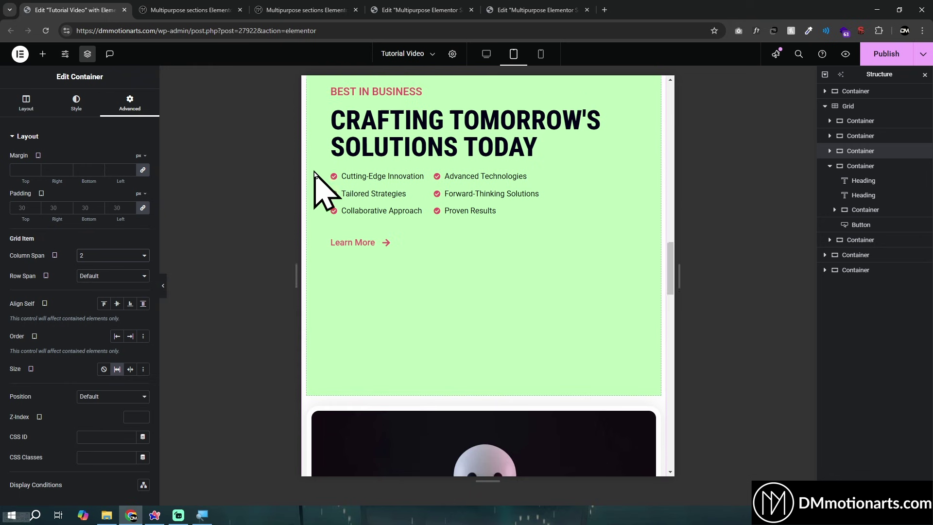
scroll(314, 174, up, 1)
click(312, 152)
click(92, 255)
click(90, 267)
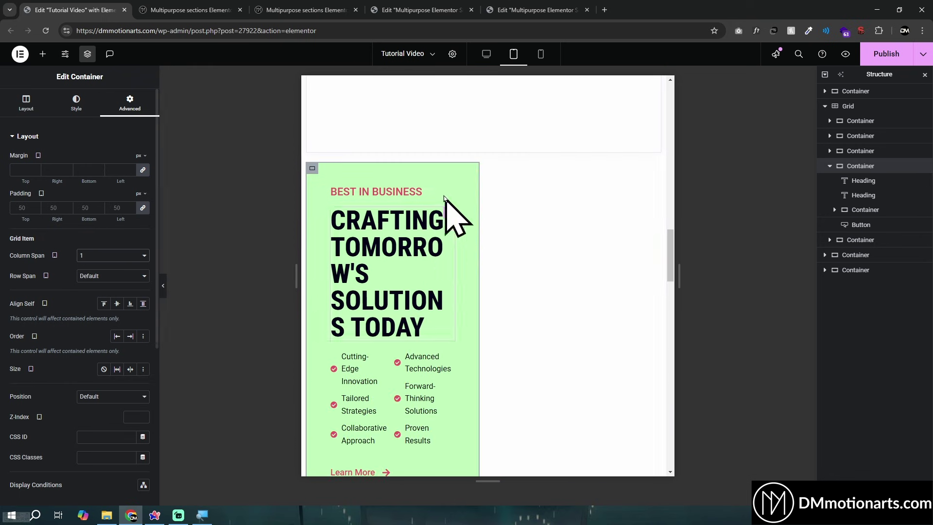
Set the tablet column span of the 3D Modelling card with the ghost image to 1.
scroll(444, 197, down, 5)
click(313, 275)
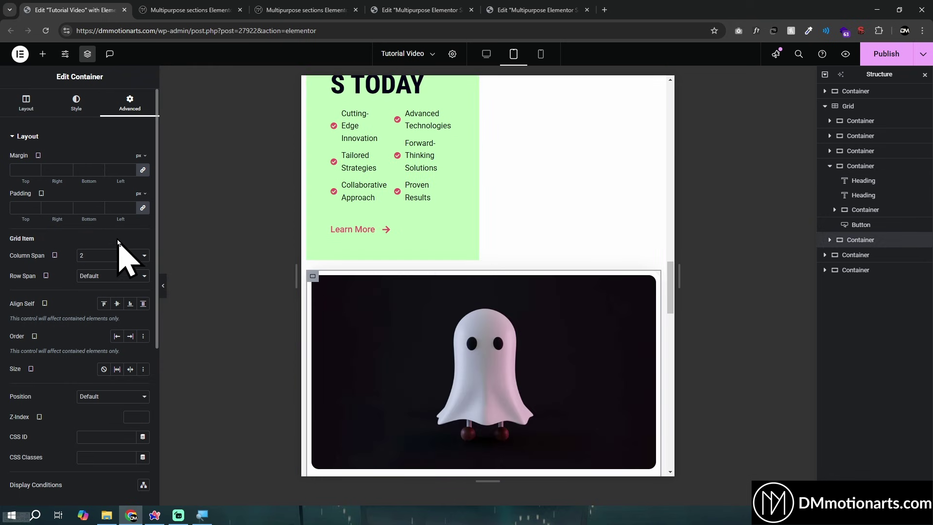
click(100, 262)
click(100, 267)
Look over the two-column card arrangement in the tablet view with the grid selected.
scroll(500, 302, up, 4)
scroll(512, 264, down, 4)
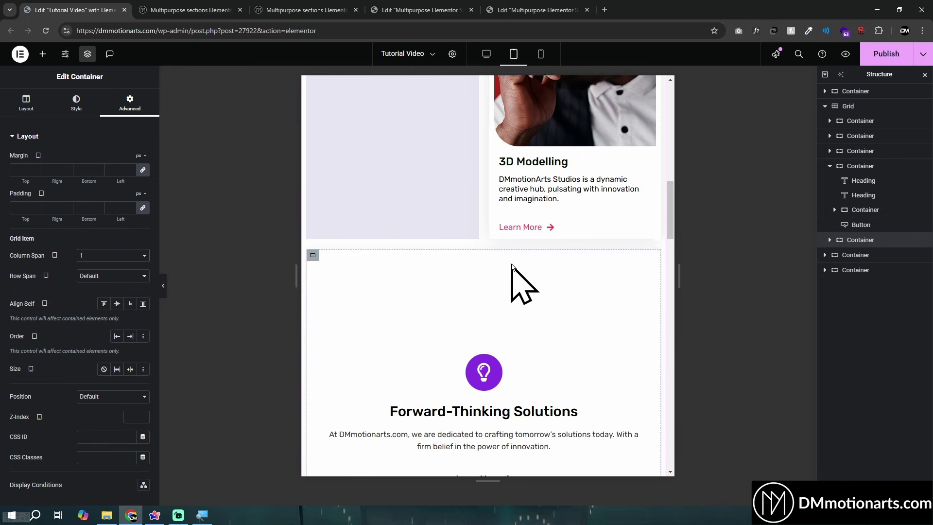
scroll(512, 265, up, 5)
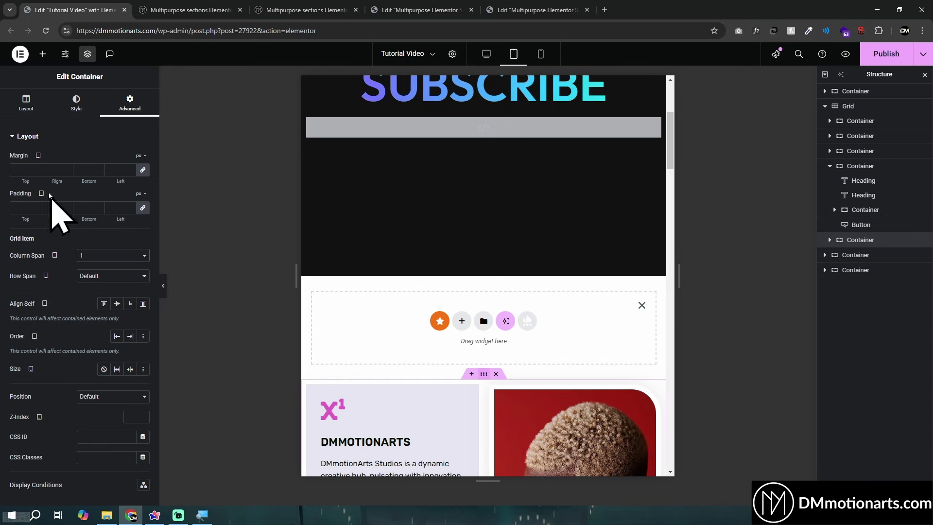
scroll(116, 316, down, 1)
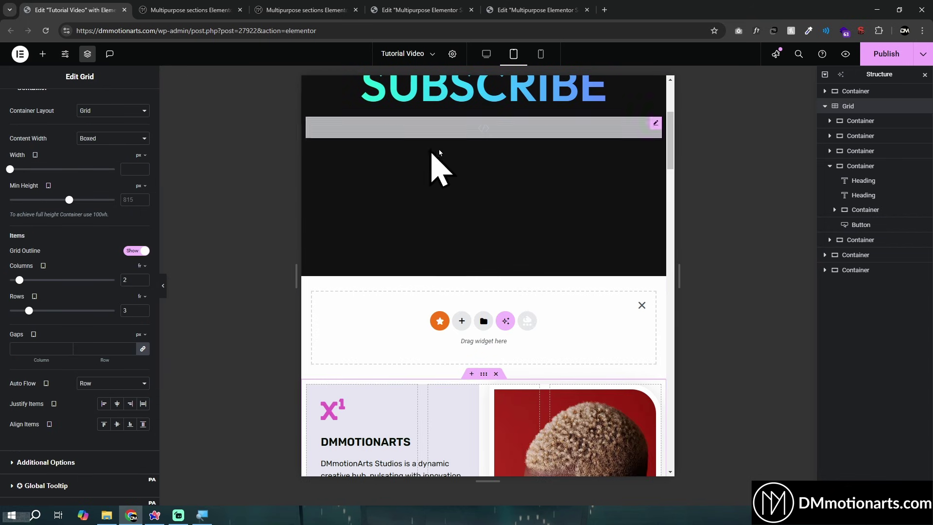
scroll(461, 287, down, 3)
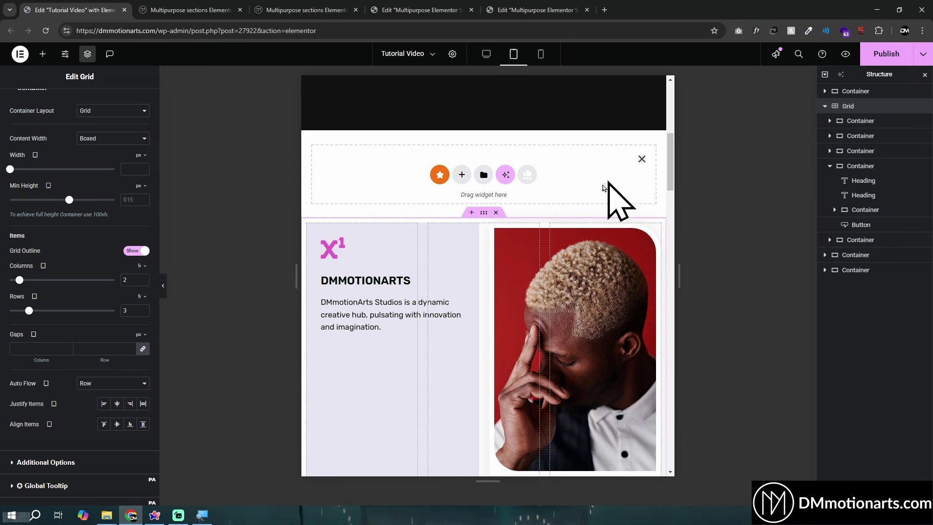
scroll(402, 266, down, 2)
scroll(400, 262, up, 2)
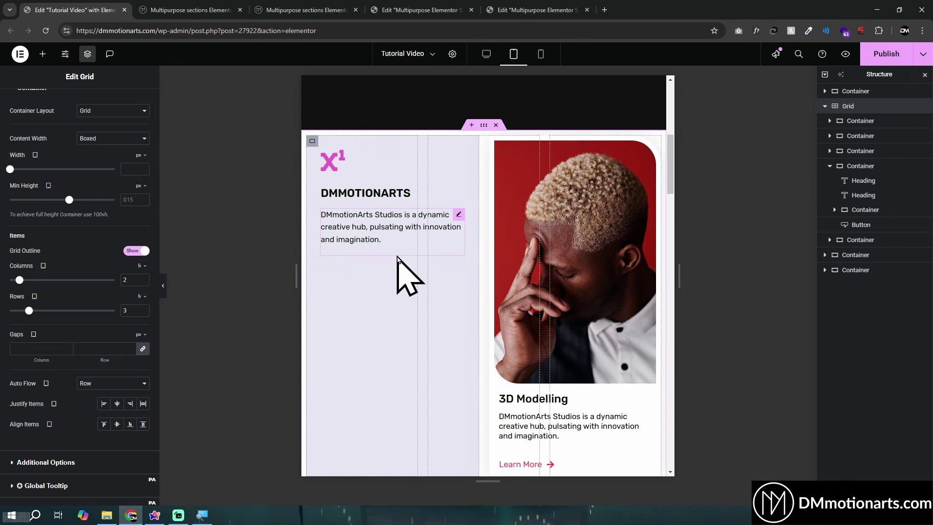
Return to the desktop view and set the grid's Content Width to Full Width.
click(490, 59)
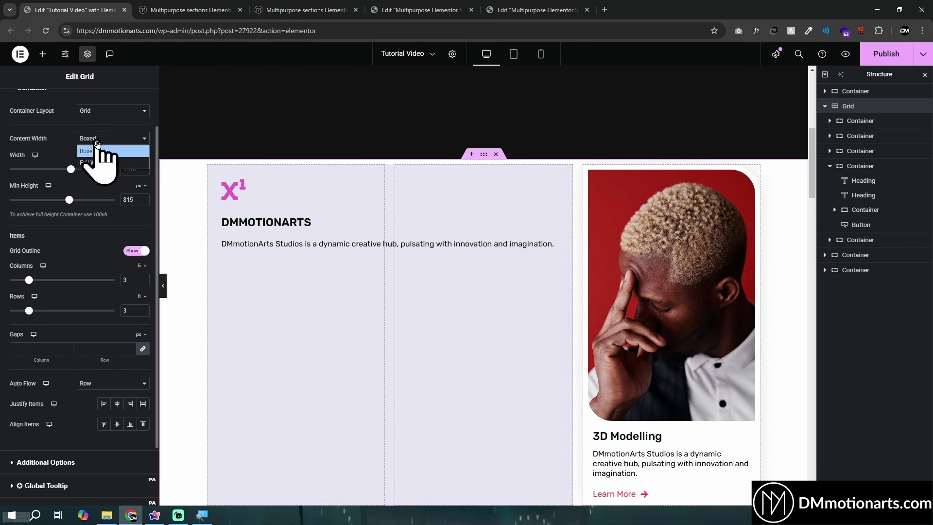
click(96, 151)
key(Down)
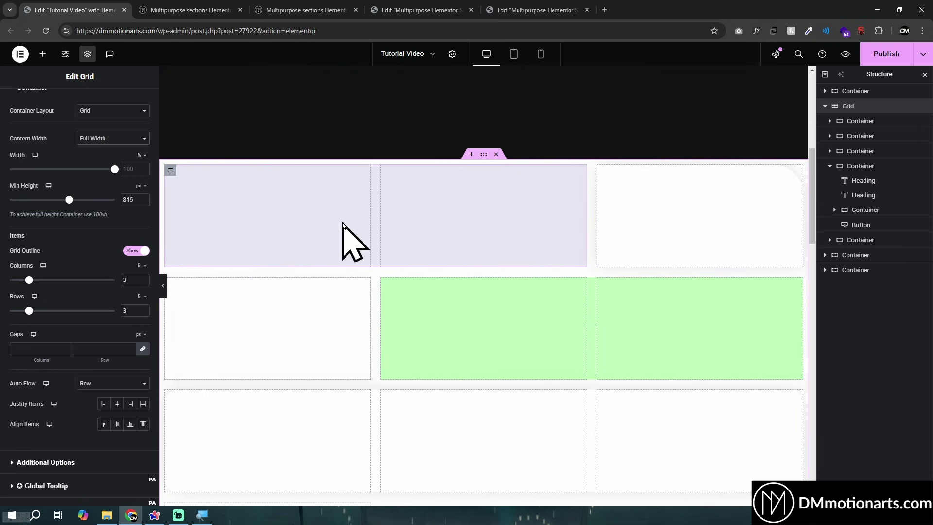